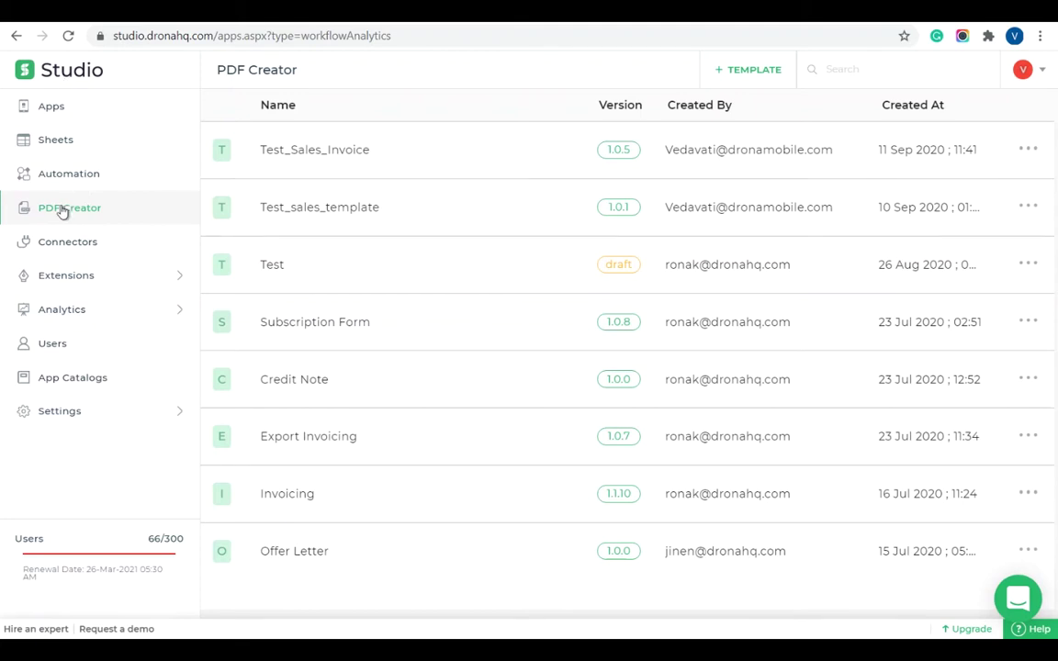
{"action": "left_click", "coordinate": [762, 71]}
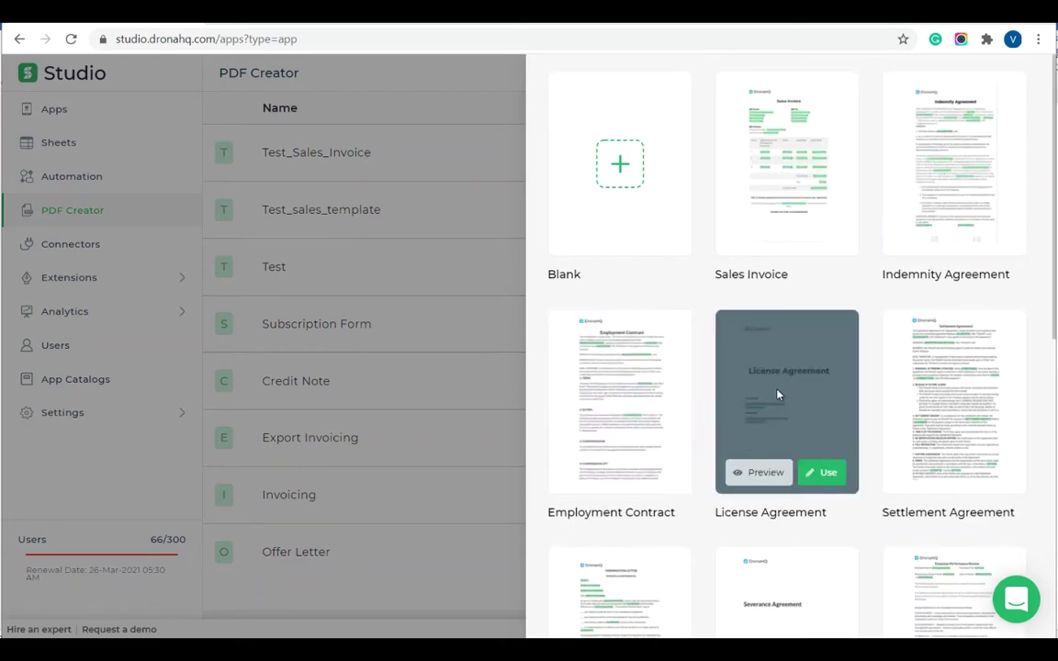
{"action": "scroll", "coordinate": [779, 395], "scroll_direction": "down", "scroll_amount": 5}
{"action": "scroll", "coordinate": [779, 395], "scroll_direction": "down", "scroll_amount": 2}
{"action": "scroll", "coordinate": [779, 395], "scroll_direction": "up", "scroll_amount": 7}
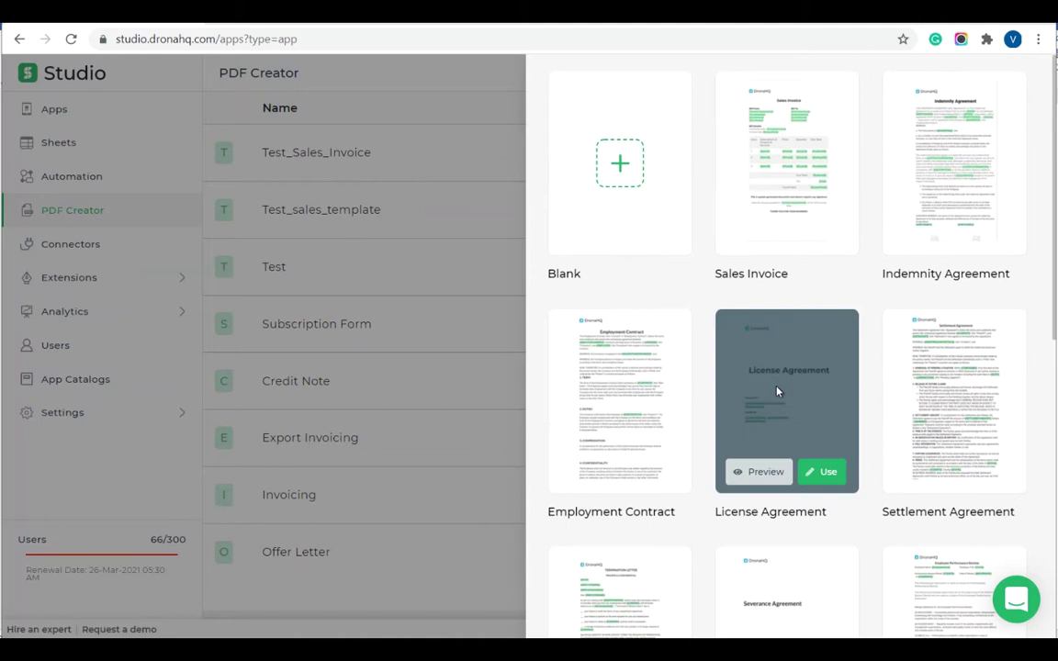
{"action": "left_click", "coordinate": [623, 437]}
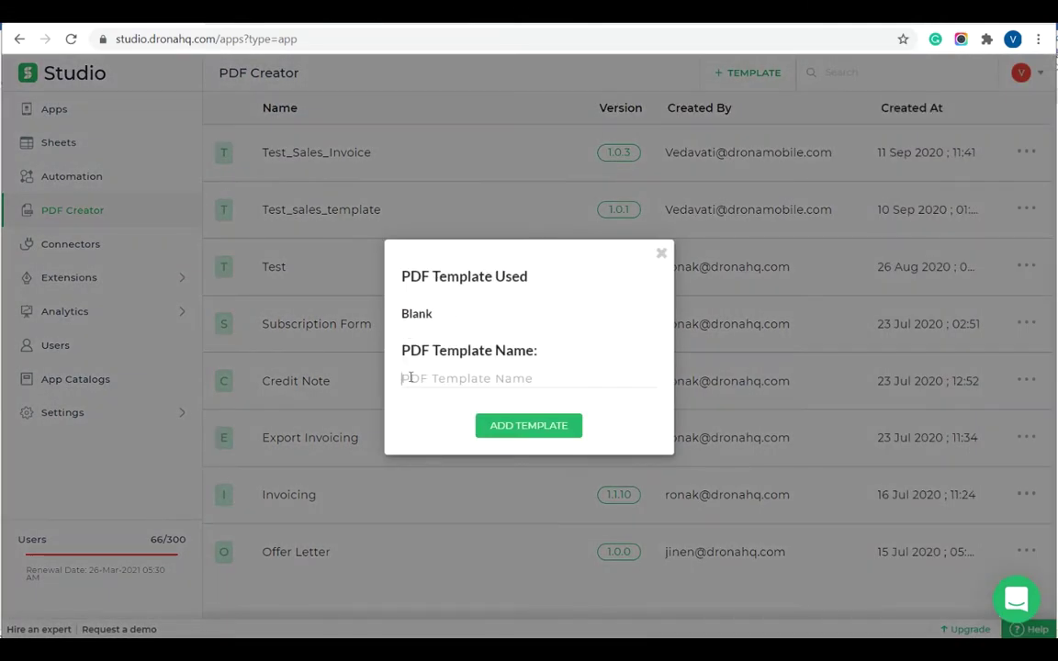
{"action": "left_click", "coordinate": [662, 256]}
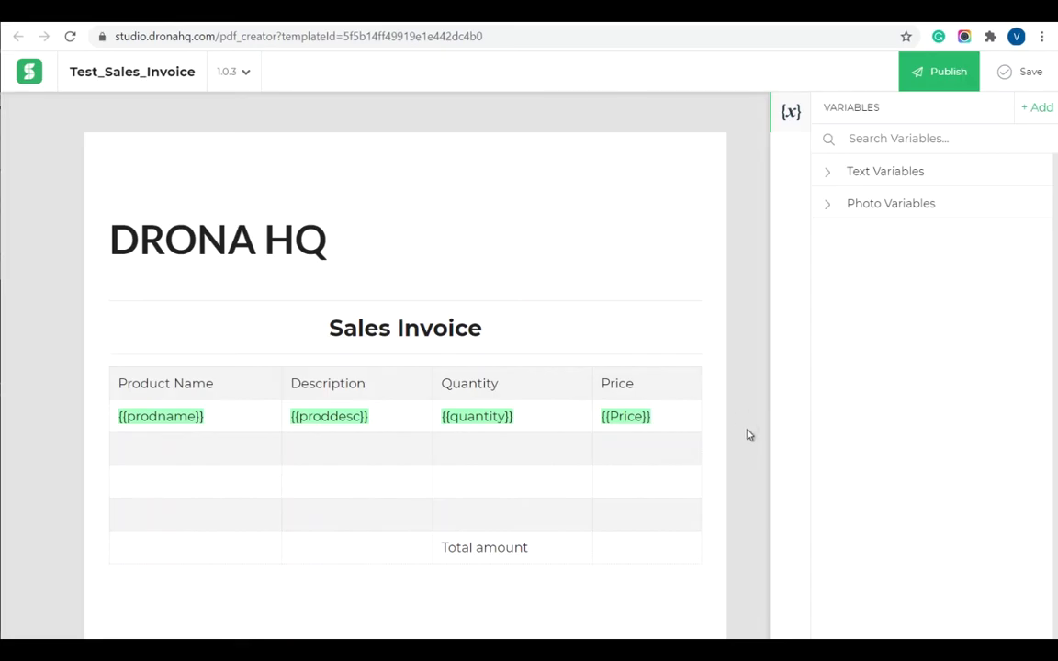
Add a blank second page to the Test_Sales_Invoice template.
{"action": "scroll", "coordinate": [749, 434], "scroll_direction": "down", "scroll_amount": 4}
{"action": "scroll", "coordinate": [418, 412], "scroll_direction": "down", "scroll_amount": 2}
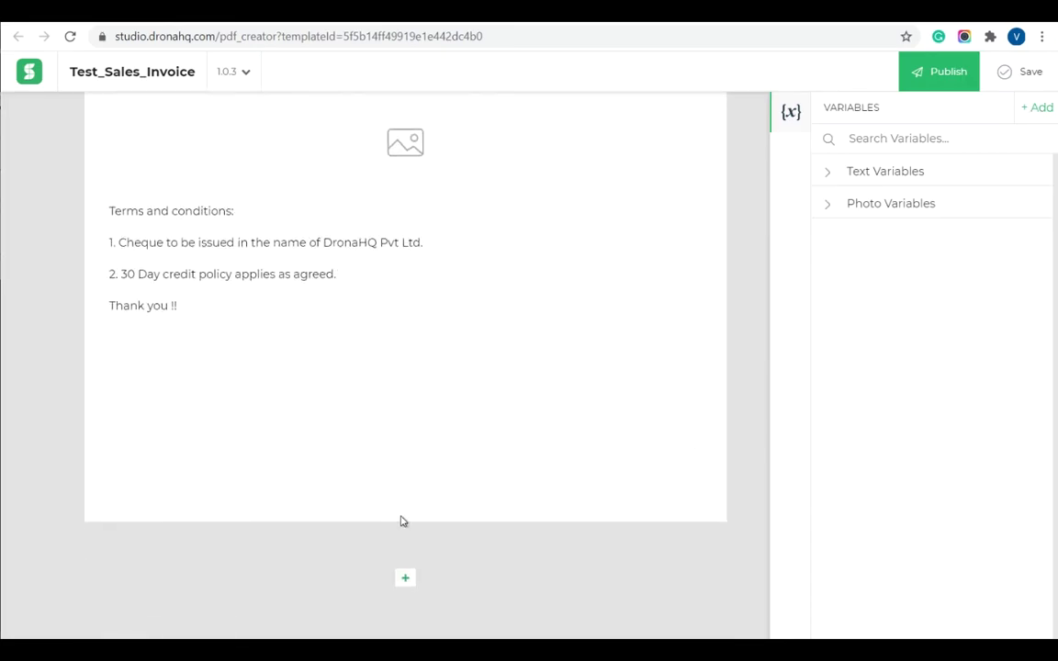
{"action": "left_click", "coordinate": [406, 578]}
{"action": "left_click", "coordinate": [373, 419]}
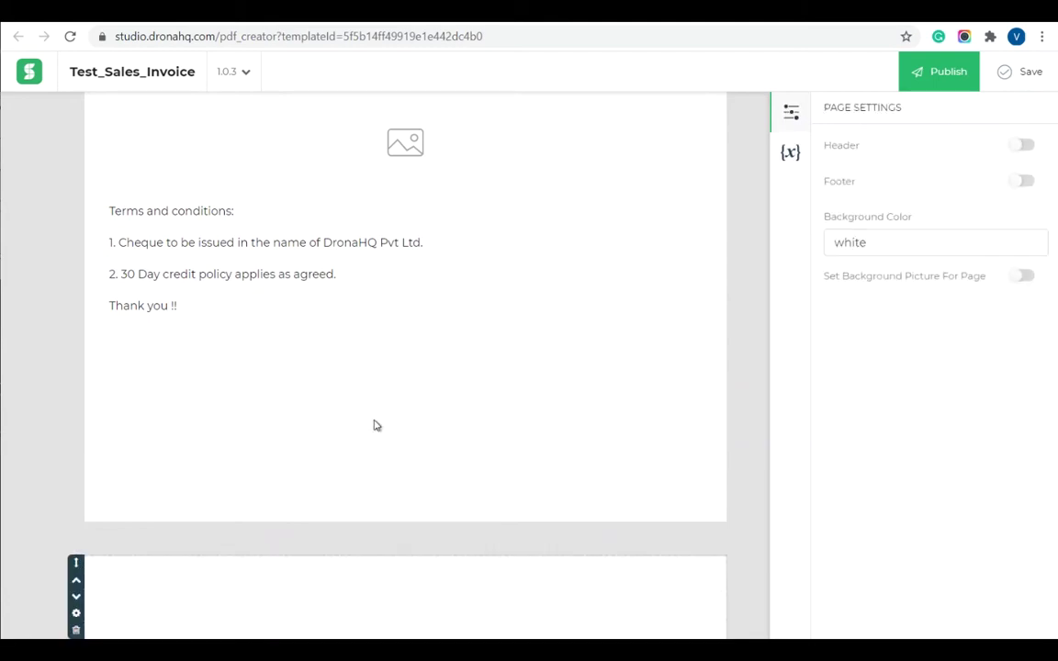
{"action": "scroll", "coordinate": [409, 463], "scroll_direction": "down", "scroll_amount": 5}
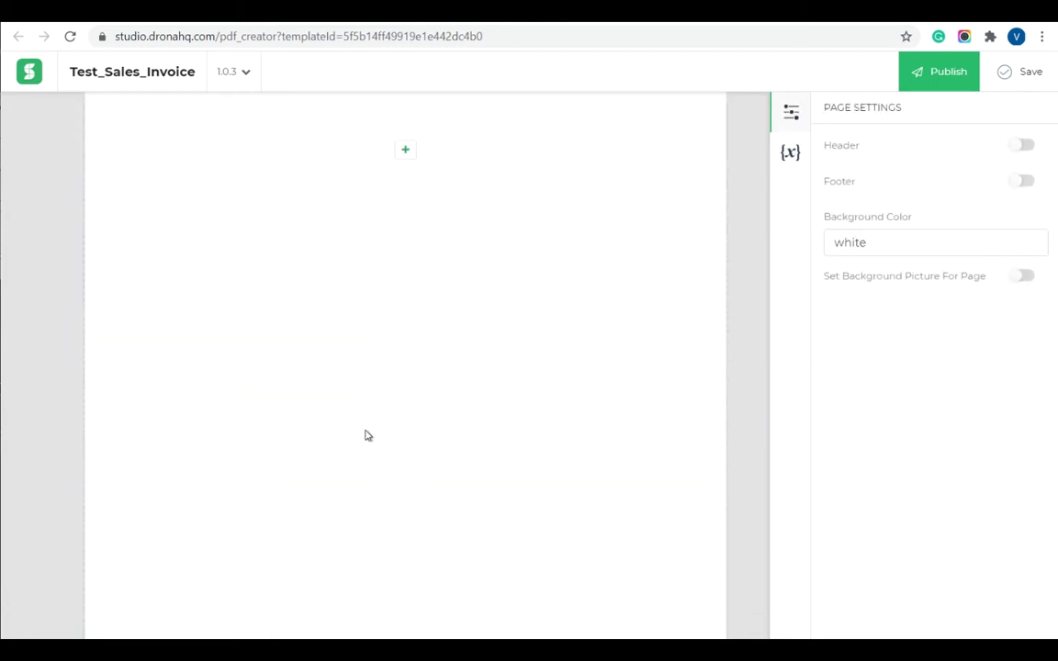
{"action": "scroll", "coordinate": [365, 435], "scroll_direction": "up", "scroll_amount": 10}
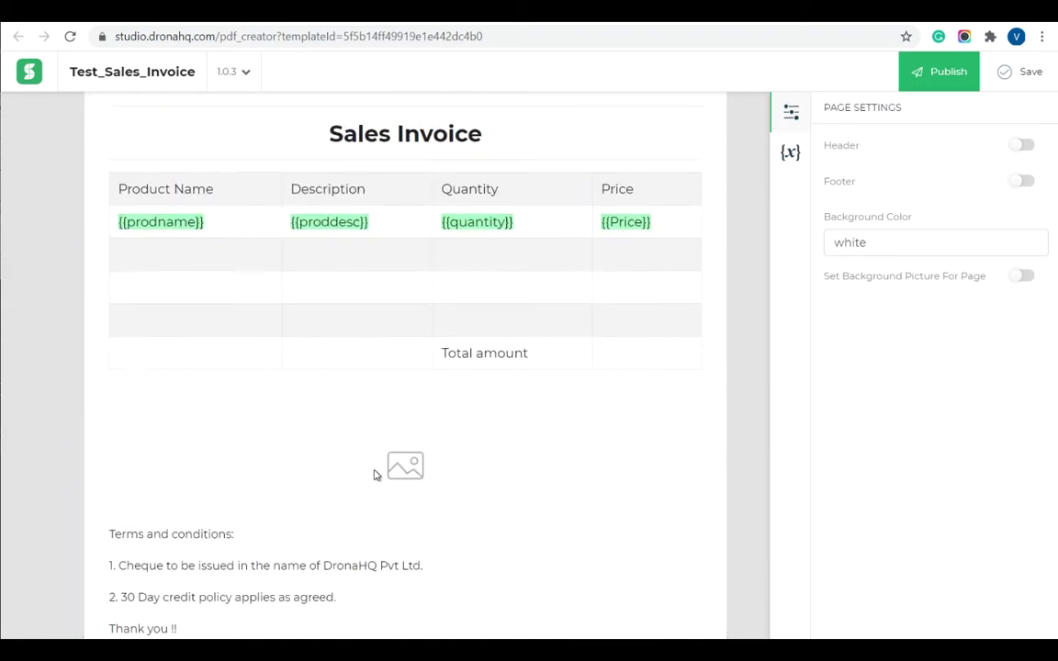
Examine the list of components that can be added to the new page, from column layouts to text, headings and tables.
{"action": "scroll", "coordinate": [376, 487], "scroll_direction": "down", "scroll_amount": 10}
{"action": "left_click", "coordinate": [404, 315]}
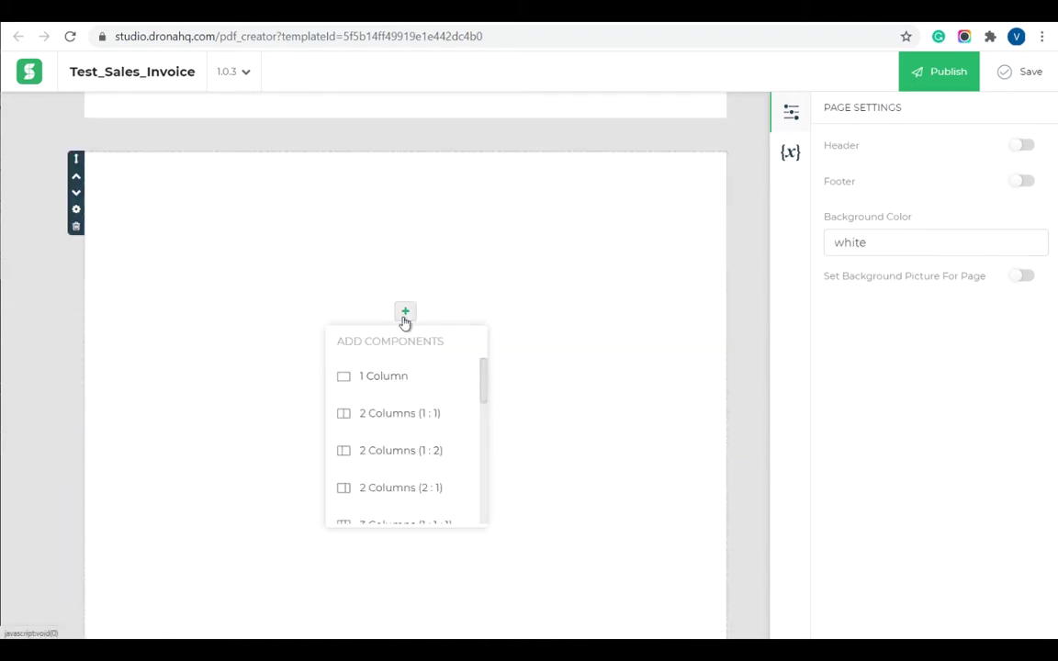
{"action": "scroll", "coordinate": [394, 395], "scroll_direction": "down", "scroll_amount": 3}
{"action": "scroll", "coordinate": [390, 406], "scroll_direction": "down", "scroll_amount": 2}
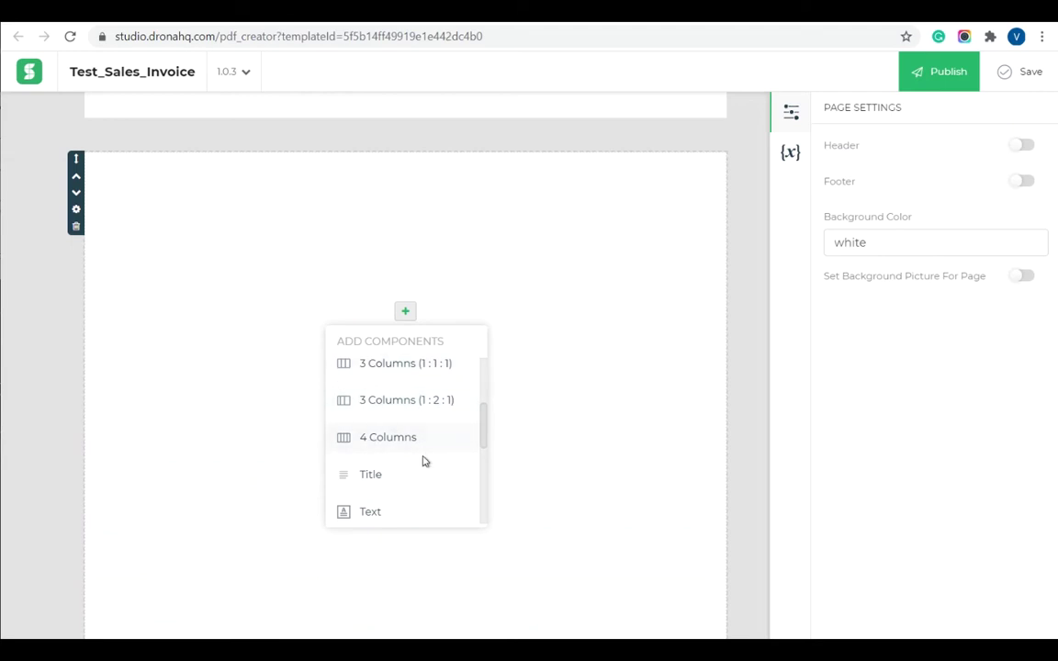
{"action": "scroll", "coordinate": [418, 455], "scroll_direction": "down", "scroll_amount": 2}
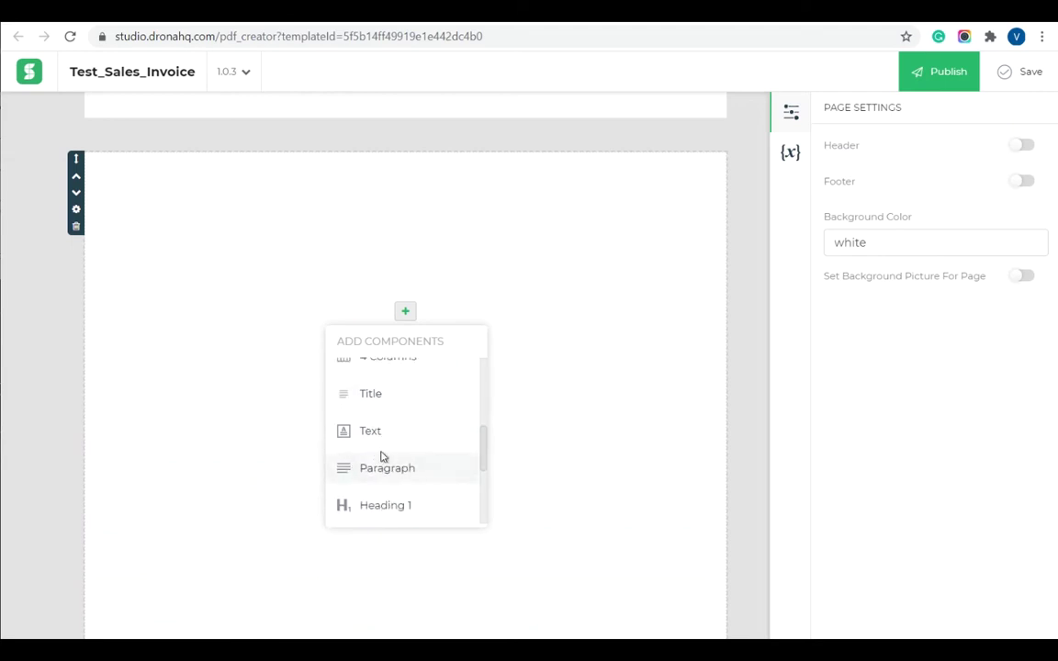
{"action": "scroll", "coordinate": [422, 484], "scroll_direction": "down", "scroll_amount": 1}
{"action": "scroll", "coordinate": [427, 483], "scroll_direction": "down", "scroll_amount": 1}
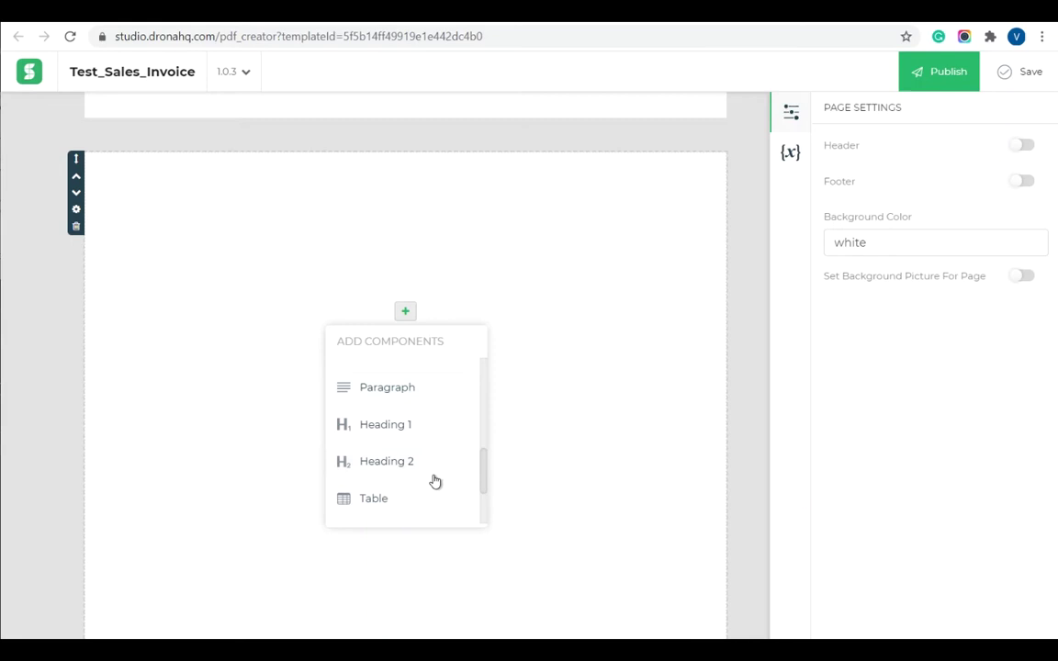
{"action": "scroll", "coordinate": [418, 504], "scroll_direction": "down", "scroll_amount": 3}
{"action": "scroll", "coordinate": [609, 470], "scroll_direction": "up", "scroll_amount": 10}
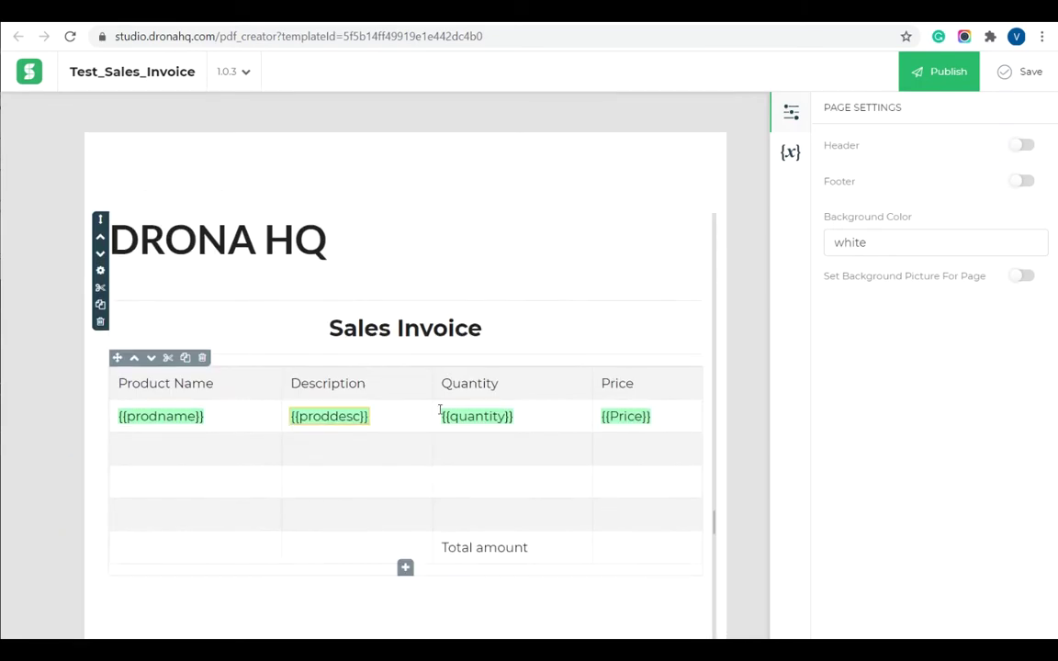
Turn on both the header and the footer for the blank second page.
{"action": "left_click", "coordinate": [502, 190]}
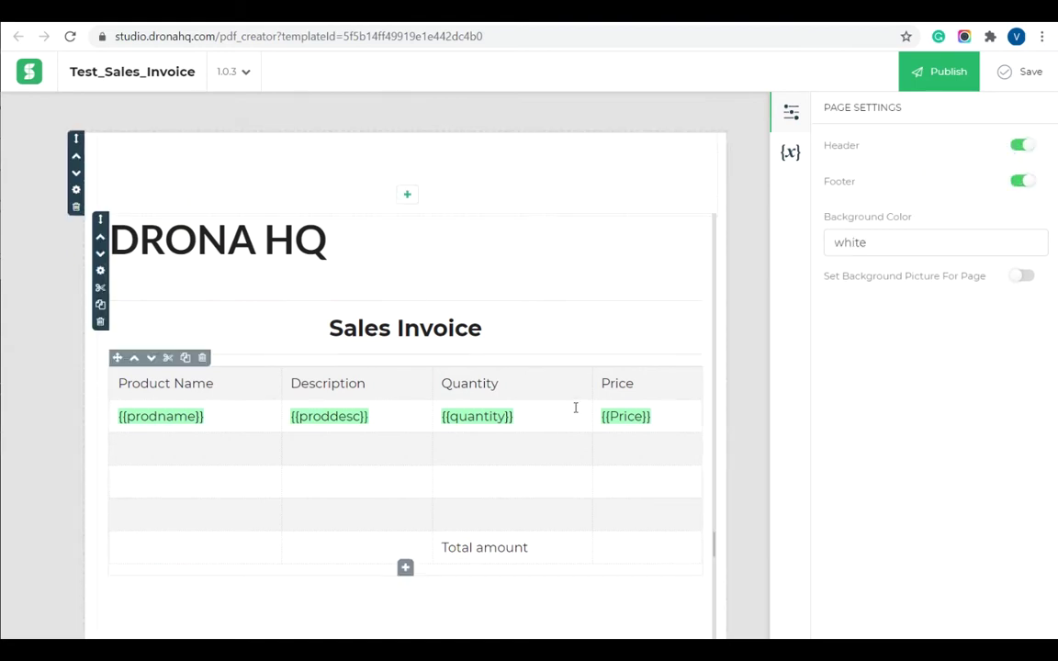
{"action": "scroll", "coordinate": [574, 413], "scroll_direction": "down", "scroll_amount": 6}
{"action": "scroll", "coordinate": [433, 526], "scroll_direction": "down", "scroll_amount": 3}
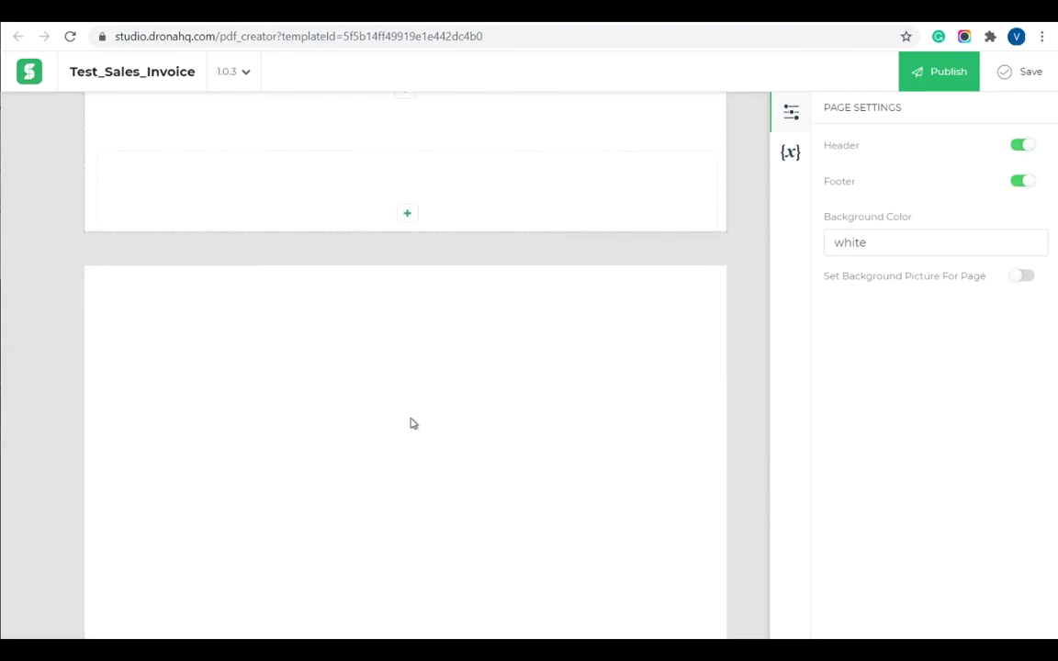
{"action": "left_click", "coordinate": [358, 381]}
{"action": "left_click", "coordinate": [1022, 145]}
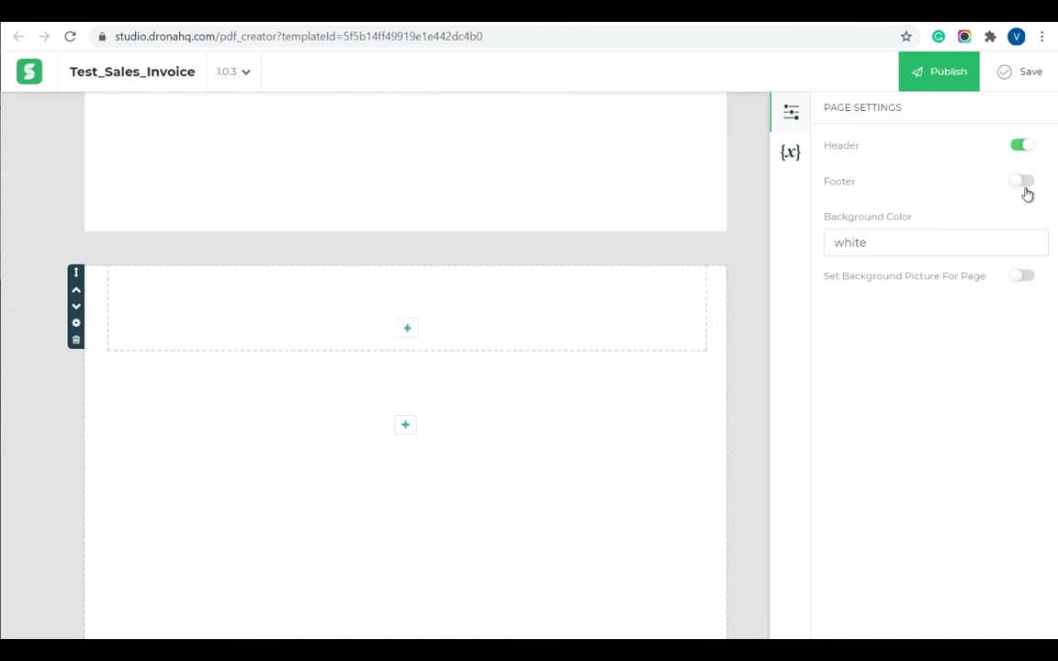
{"action": "left_click", "coordinate": [1023, 181]}
Add a text variable named total to the template's variables.
{"action": "scroll", "coordinate": [519, 496], "scroll_direction": "up", "scroll_amount": 8}
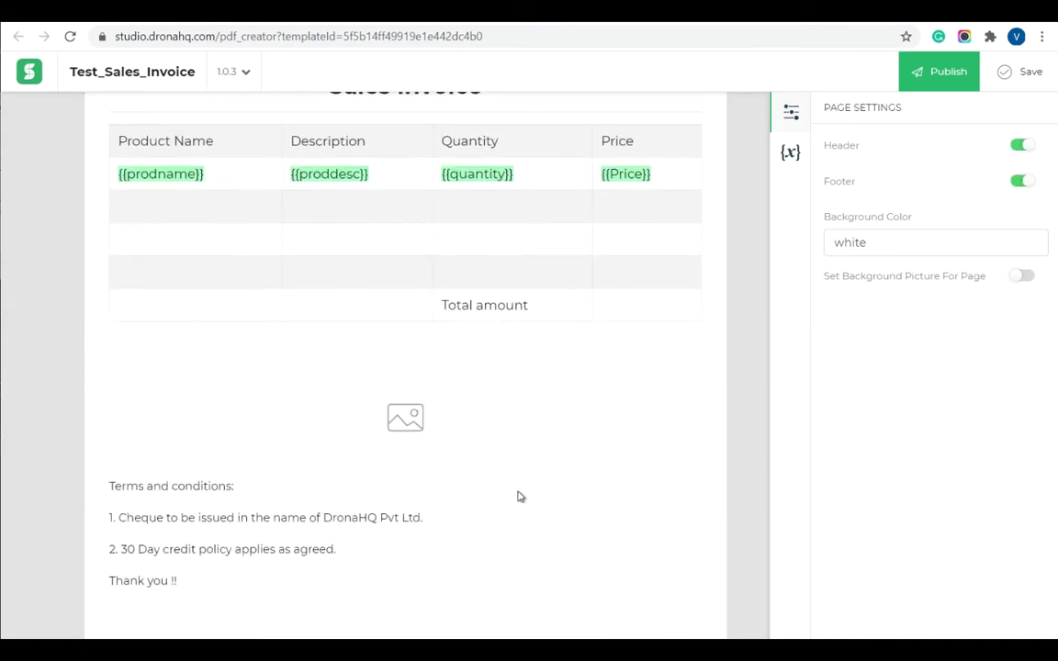
{"action": "scroll", "coordinate": [519, 494], "scroll_direction": "up", "scroll_amount": 2}
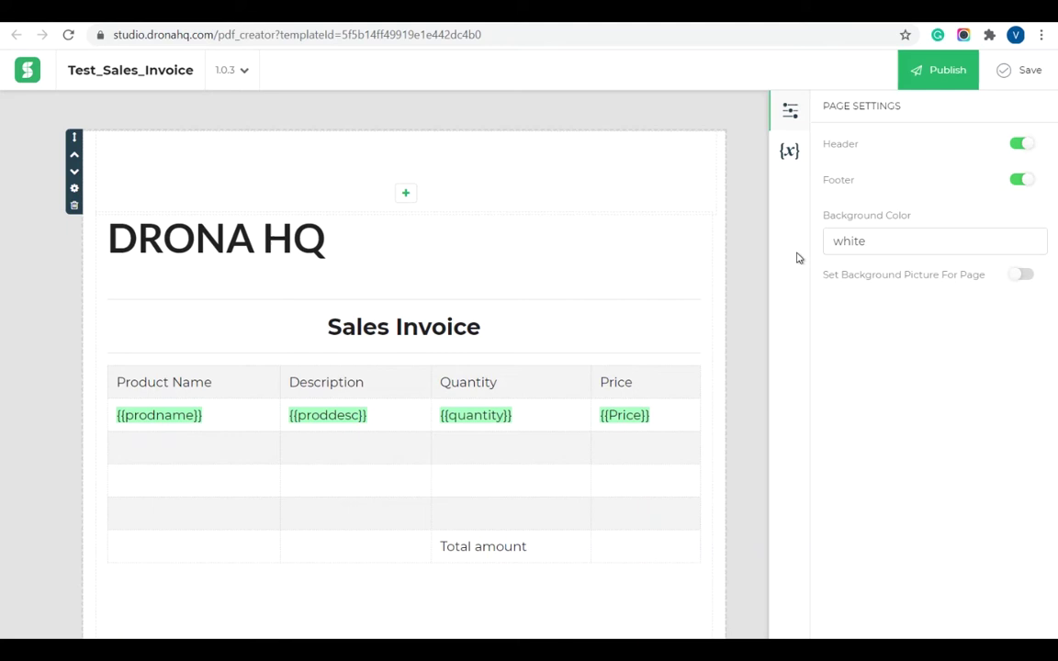
{"action": "left_click", "coordinate": [790, 152]}
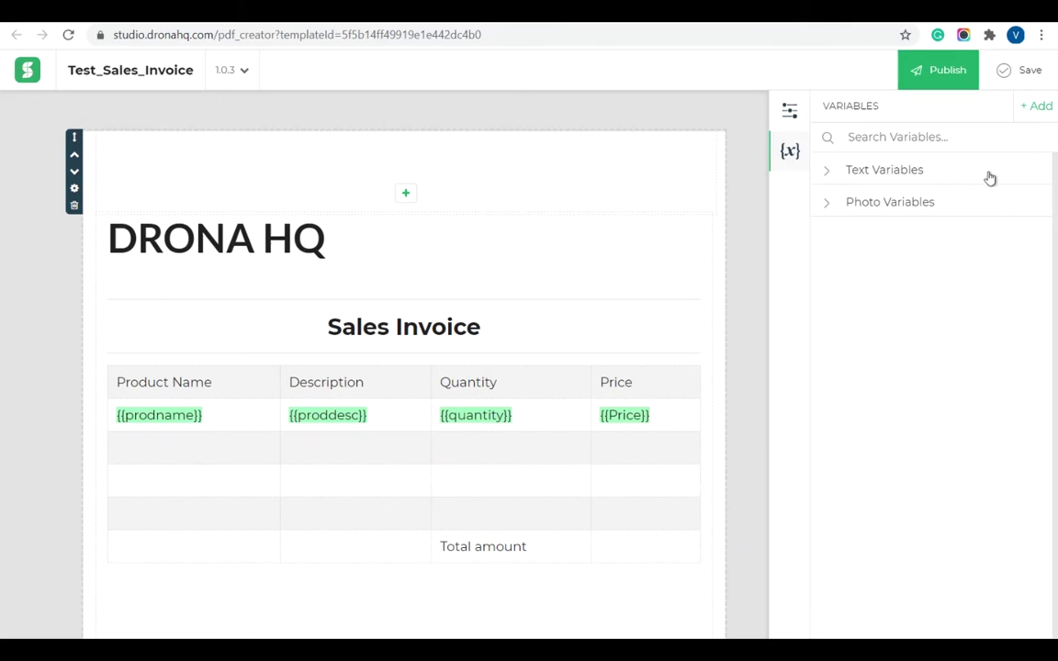
{"action": "left_click", "coordinate": [1036, 108]}
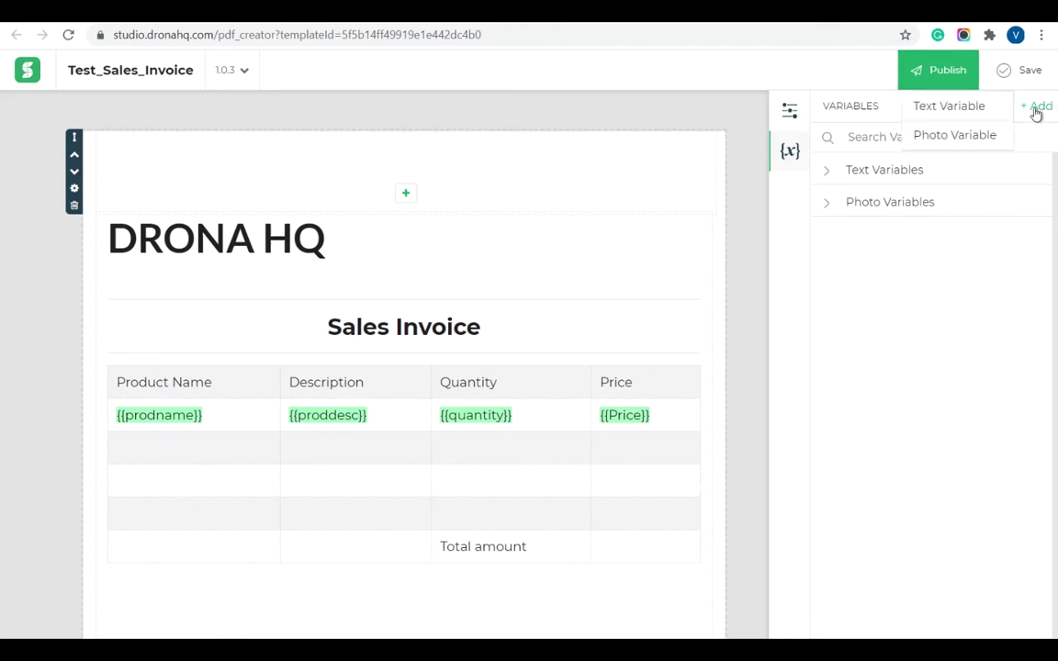
{"action": "left_click", "coordinate": [955, 107]}
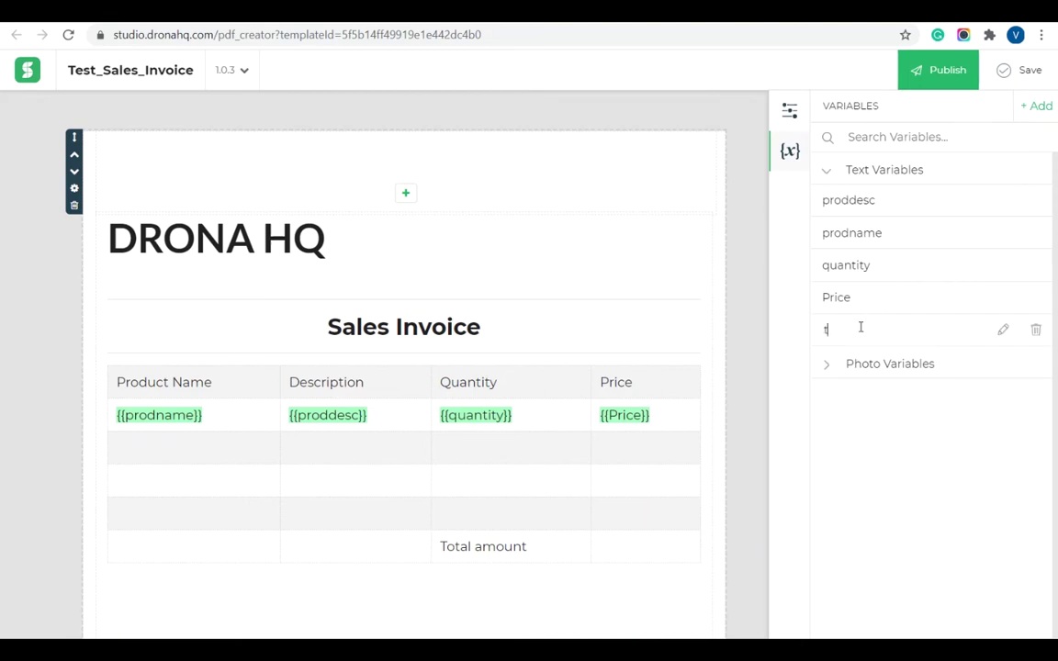
Insert the total variable into the Price column cell of the Total amount row.
{"action": "left_click", "coordinate": [626, 555]}
{"action": "type", "text": "{{"}
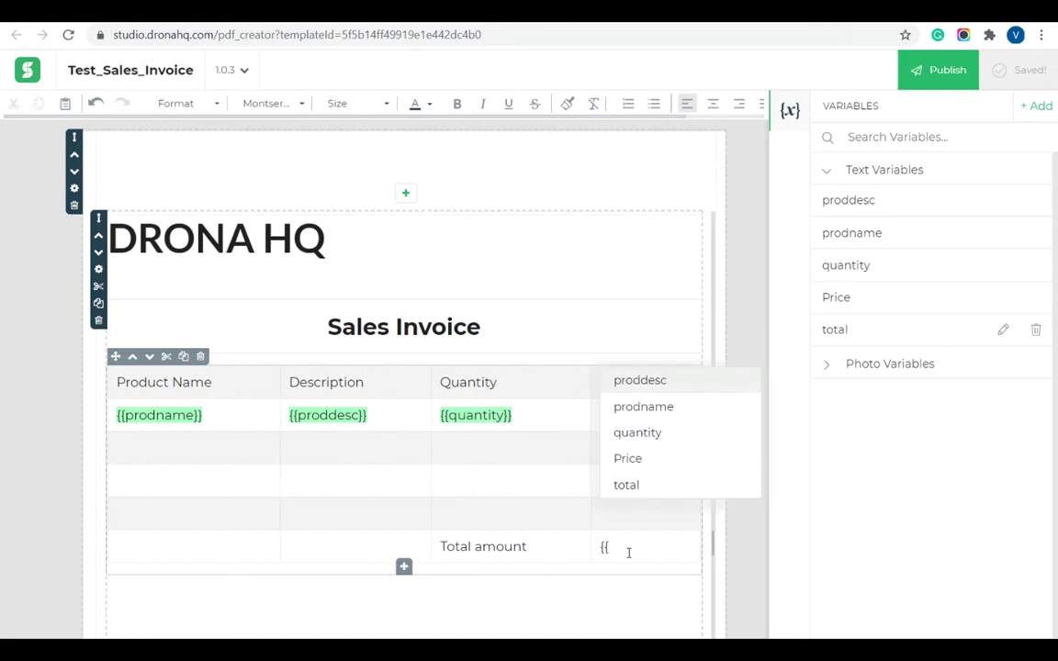
{"action": "left_click", "coordinate": [650, 486]}
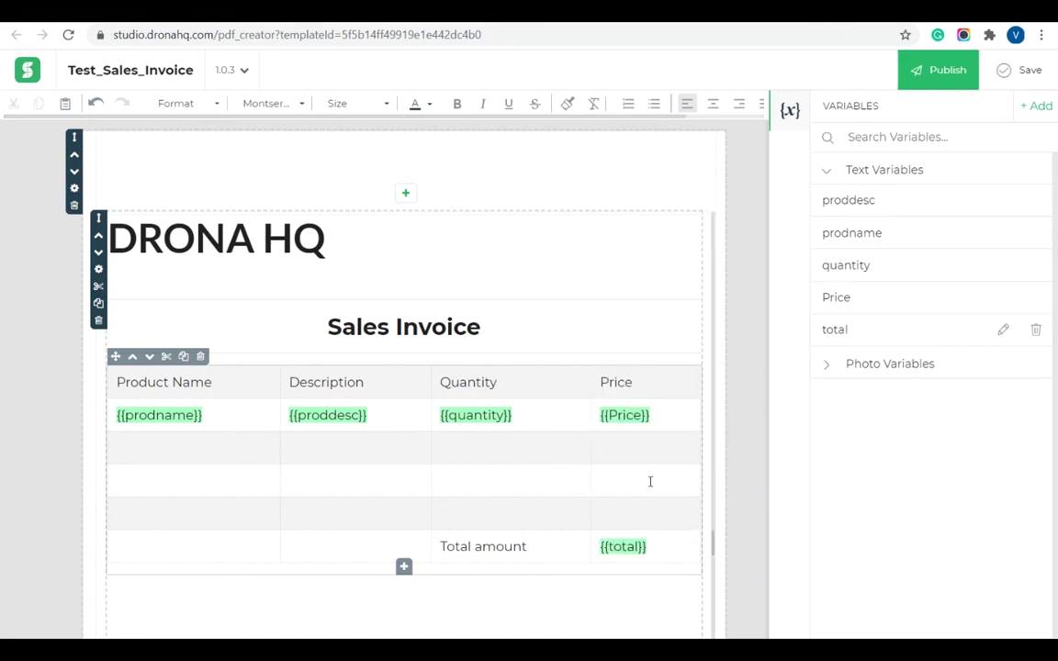
Create a subtotal text variable by entering {{subtotal}} in the Price column cell directly above the total.
{"action": "type", "text": "{{subtot"}
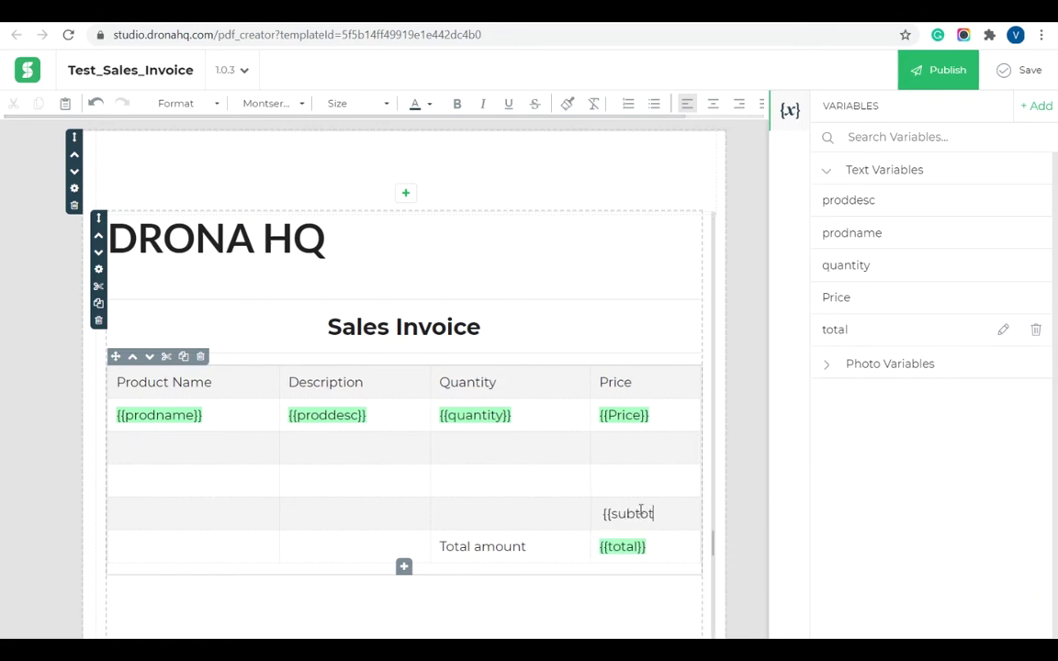
{"action": "type", "text": "al}}"}
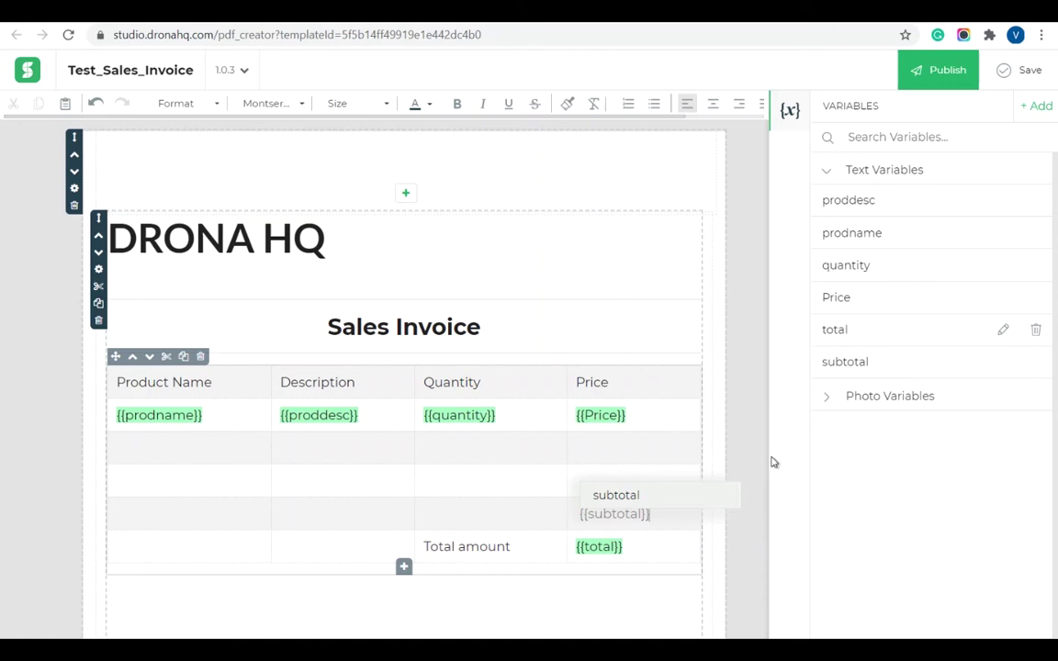
{"action": "left_click", "coordinate": [944, 529]}
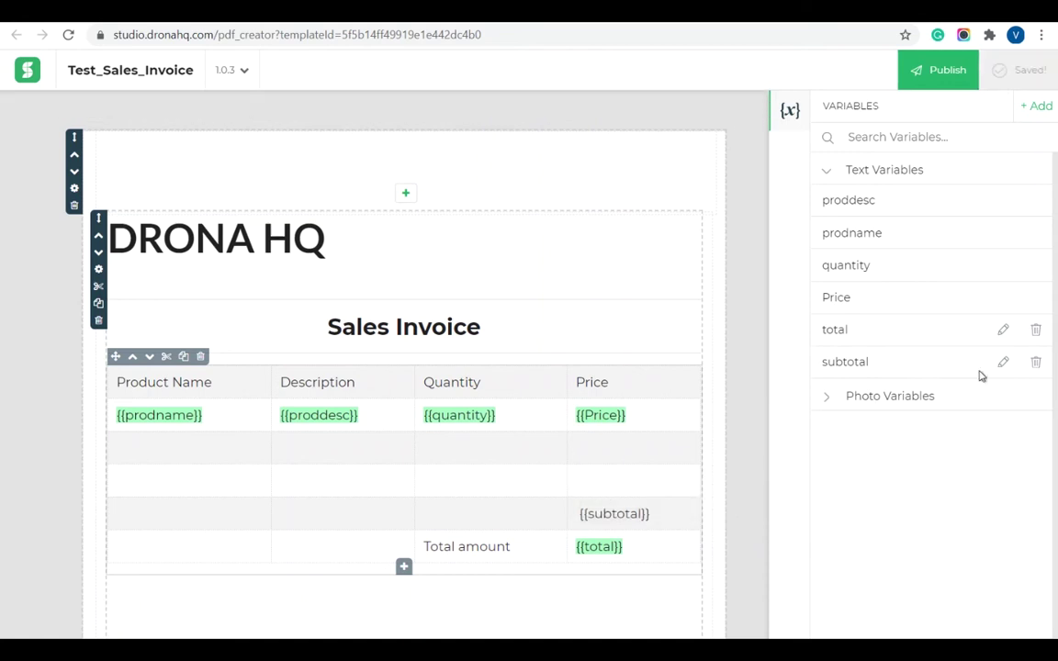
Add a photo variable named prod_img to the template's variables.
{"action": "left_click", "coordinate": [854, 397]}
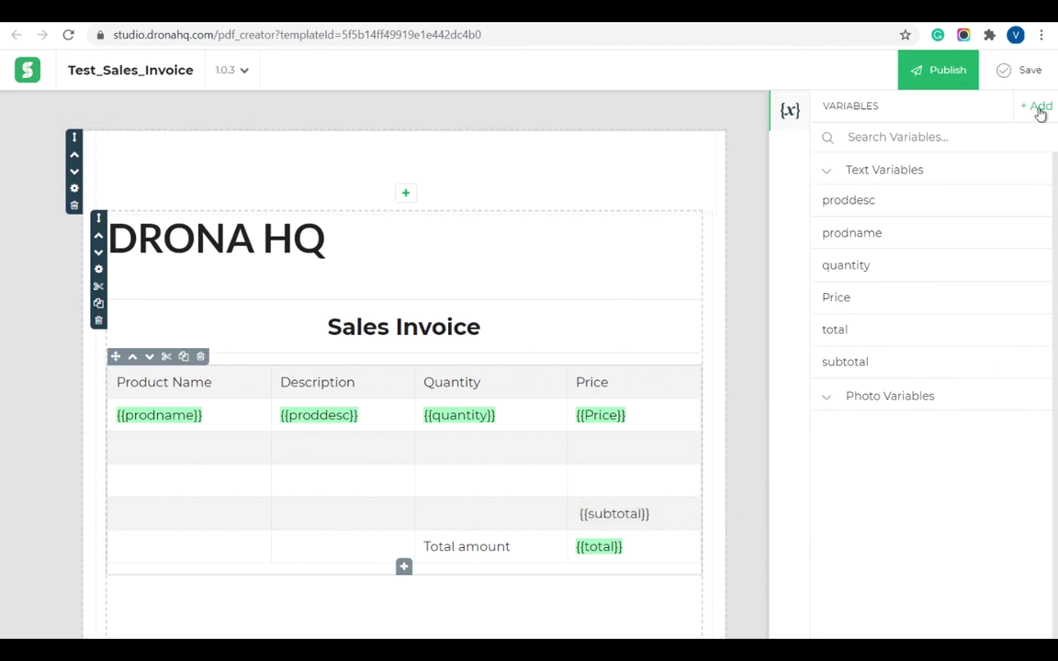
{"action": "left_click", "coordinate": [1041, 109]}
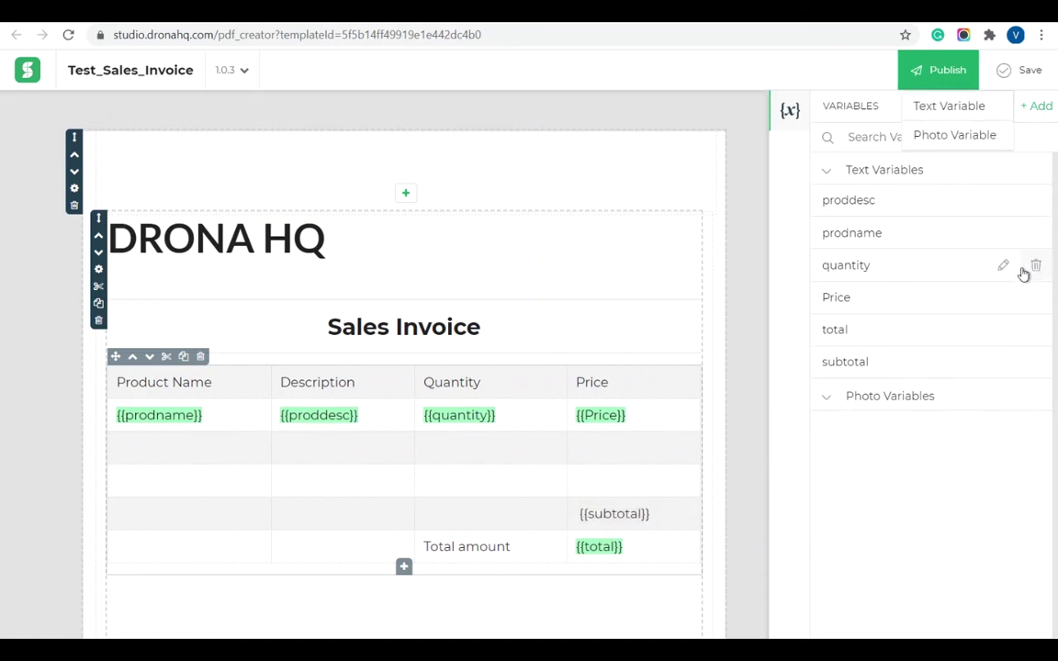
{"action": "left_click", "coordinate": [979, 137]}
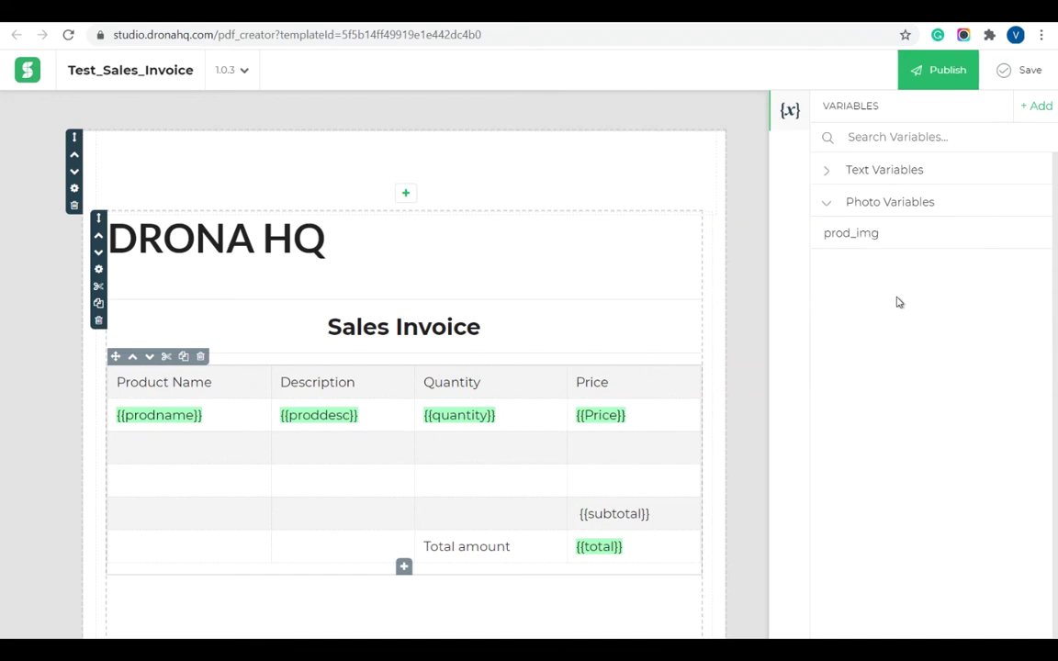
Set the photo placeholder above the terms and conditions to Variable Source, using the prod_img variable.
{"action": "left_click_drag", "start_coordinate": [850, 233], "coordinate": [576, 576]}
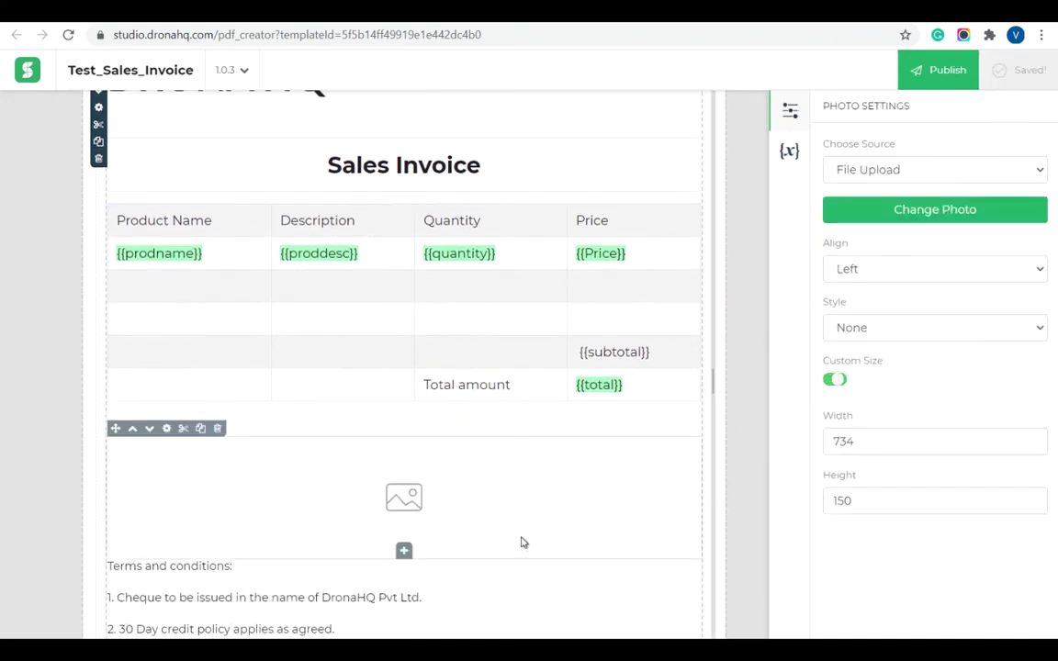
{"action": "left_click", "coordinate": [986, 173]}
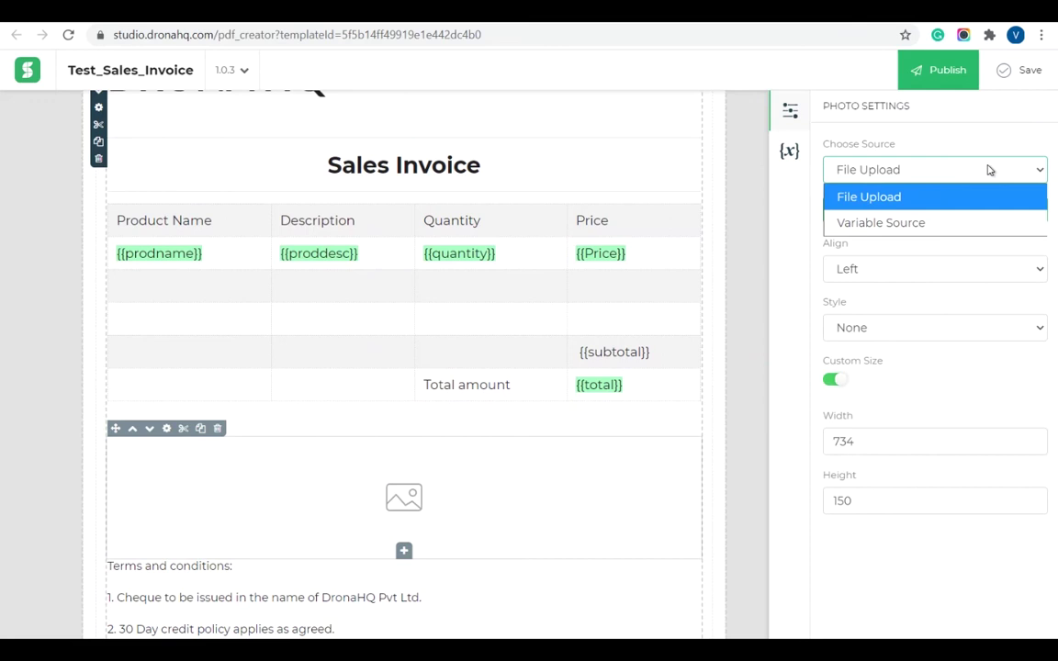
{"action": "left_click", "coordinate": [914, 221]}
{"action": "left_click", "coordinate": [959, 231]}
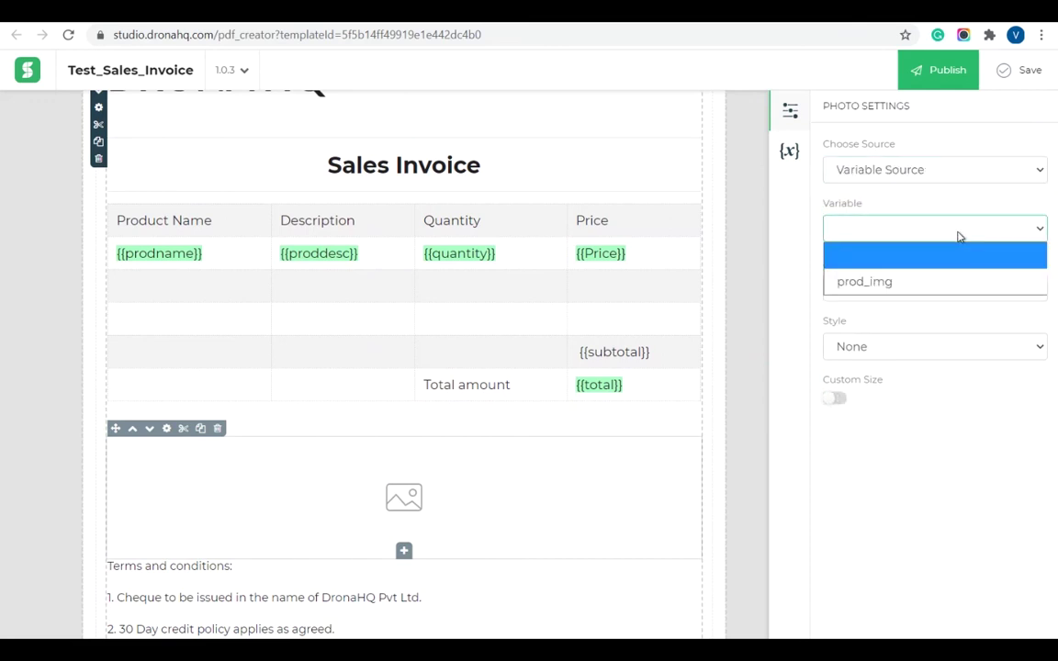
{"action": "left_click", "coordinate": [905, 280]}
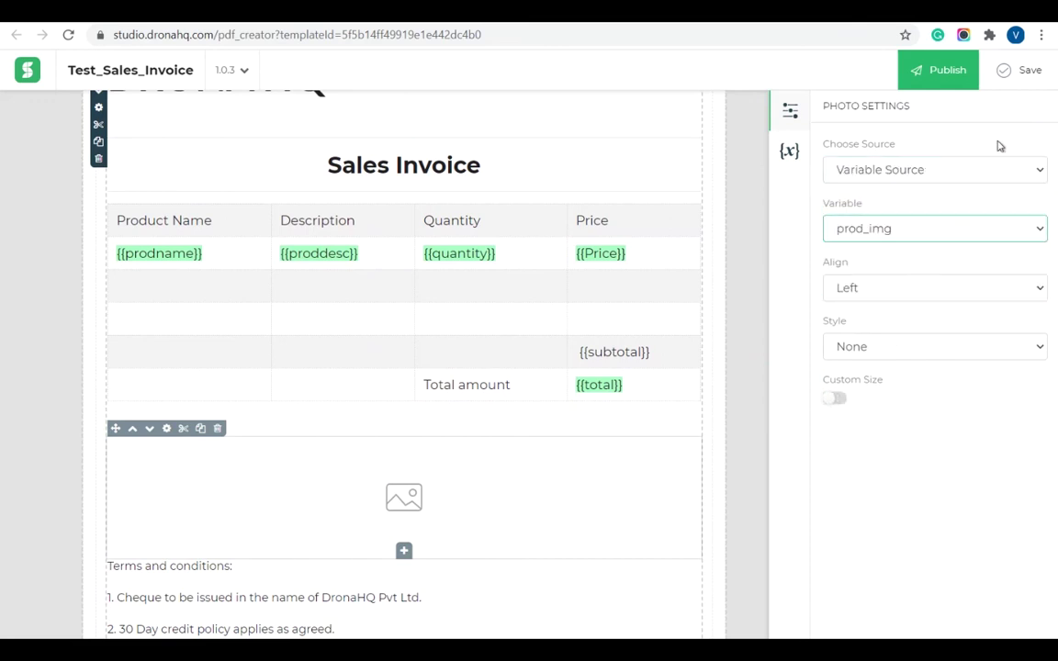
Save the template and start publishing it as version 1.0.4, ready to enter the release notes.
{"action": "left_click", "coordinate": [1030, 74]}
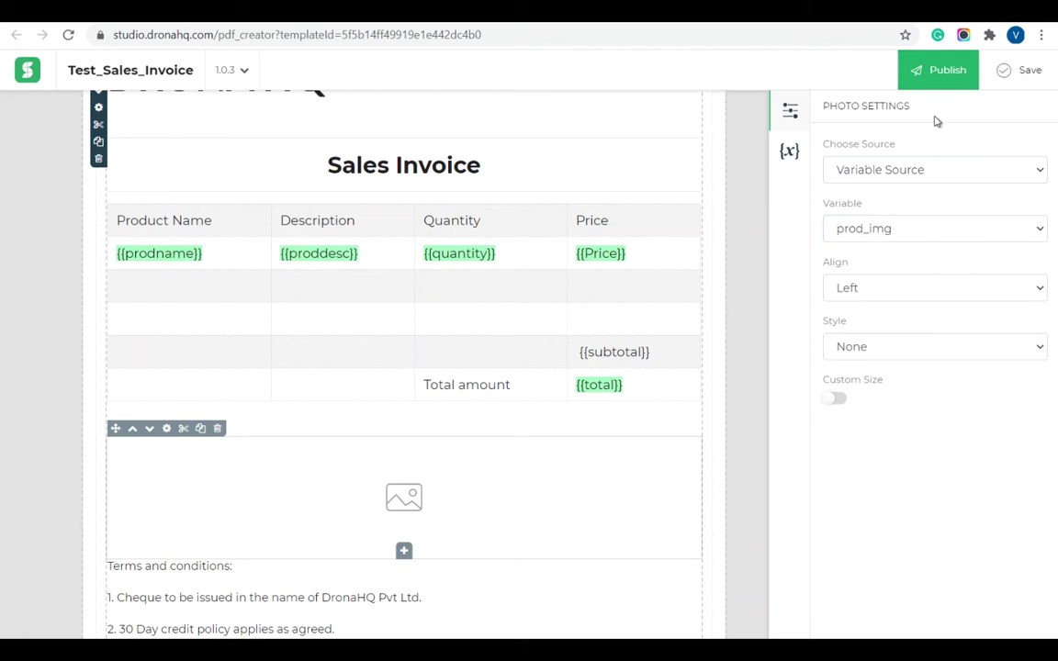
{"action": "left_click", "coordinate": [938, 78]}
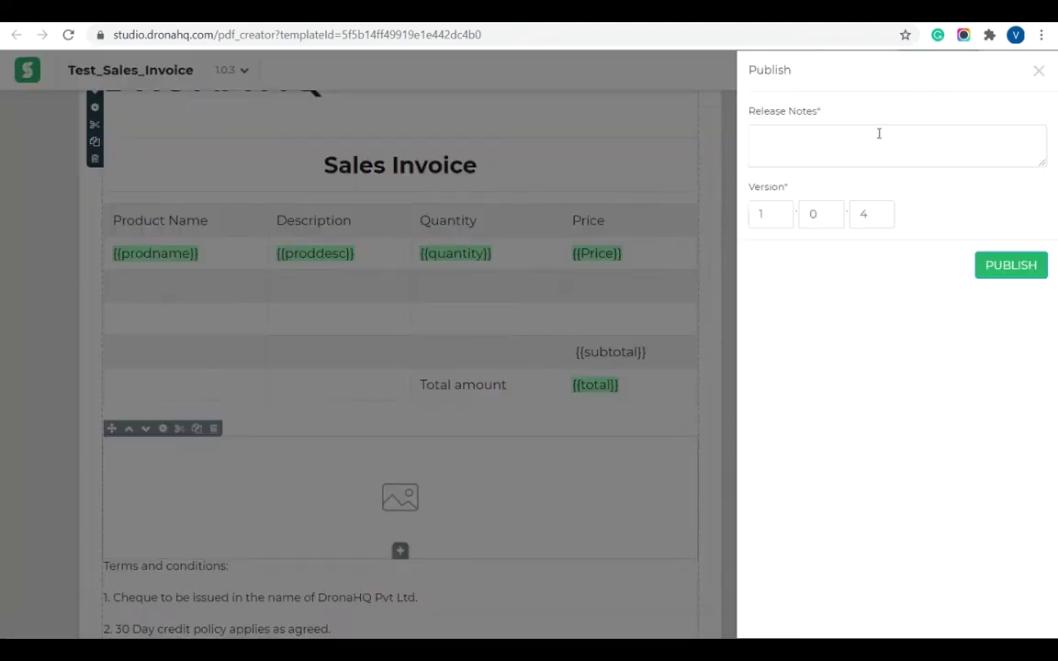
{"action": "left_click", "coordinate": [878, 135]}
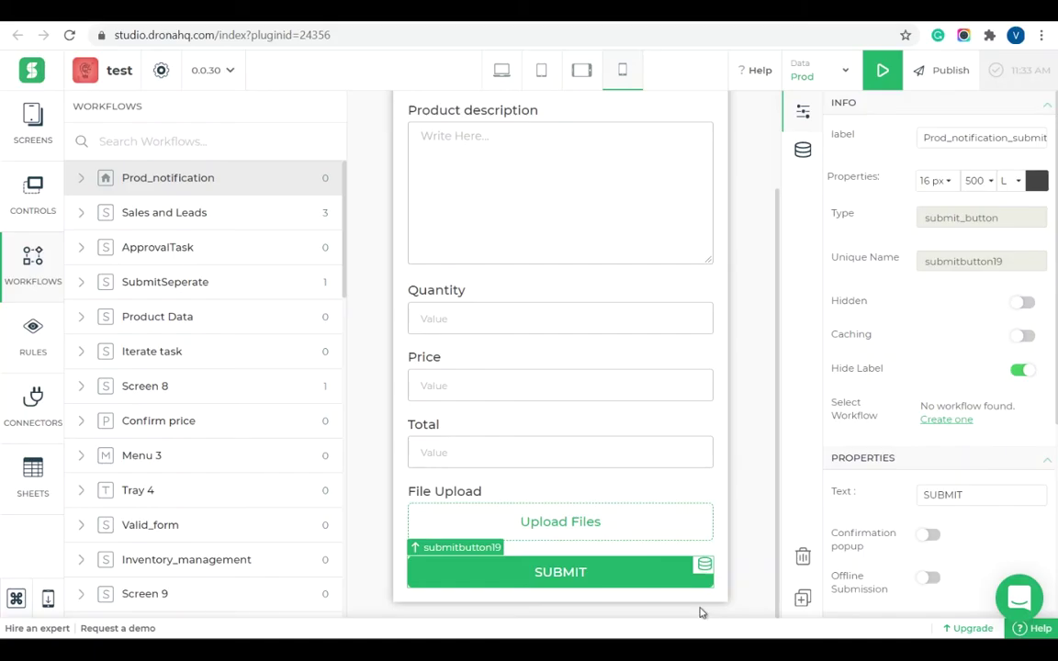
Create a workflow named Invoice_workflow on the Prod_notification screen and assign it to the form's SUBMIT button.
{"action": "left_click", "coordinate": [13, 121]}
{"action": "left_click", "coordinate": [156, 191]}
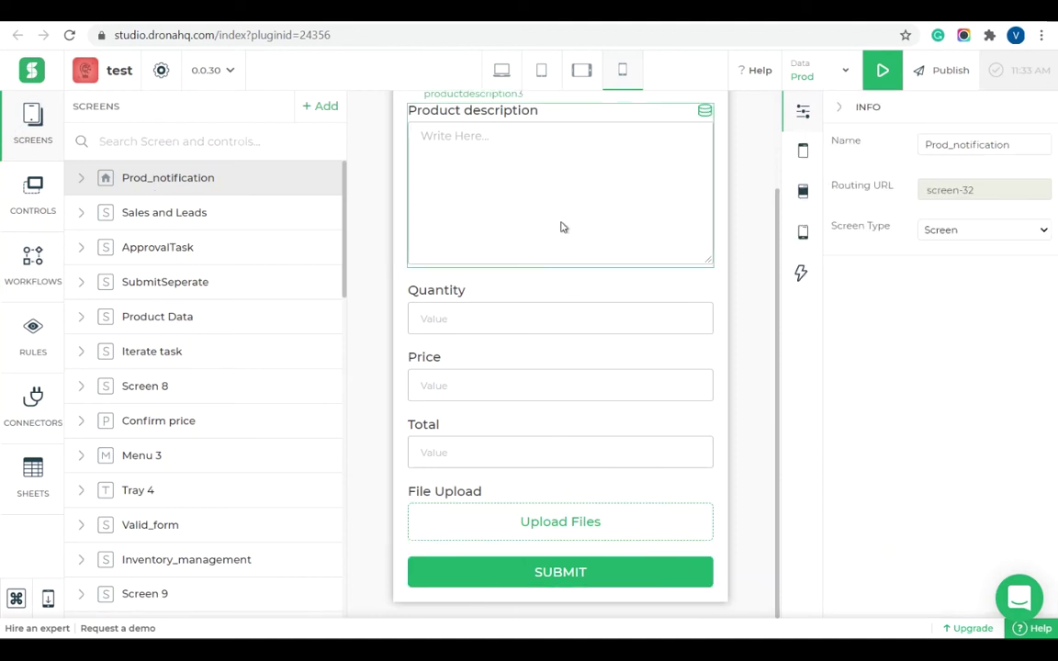
{"action": "scroll", "coordinate": [607, 493], "scroll_direction": "down", "scroll_amount": 1}
{"action": "scroll", "coordinate": [608, 493], "scroll_direction": "down", "scroll_amount": 1}
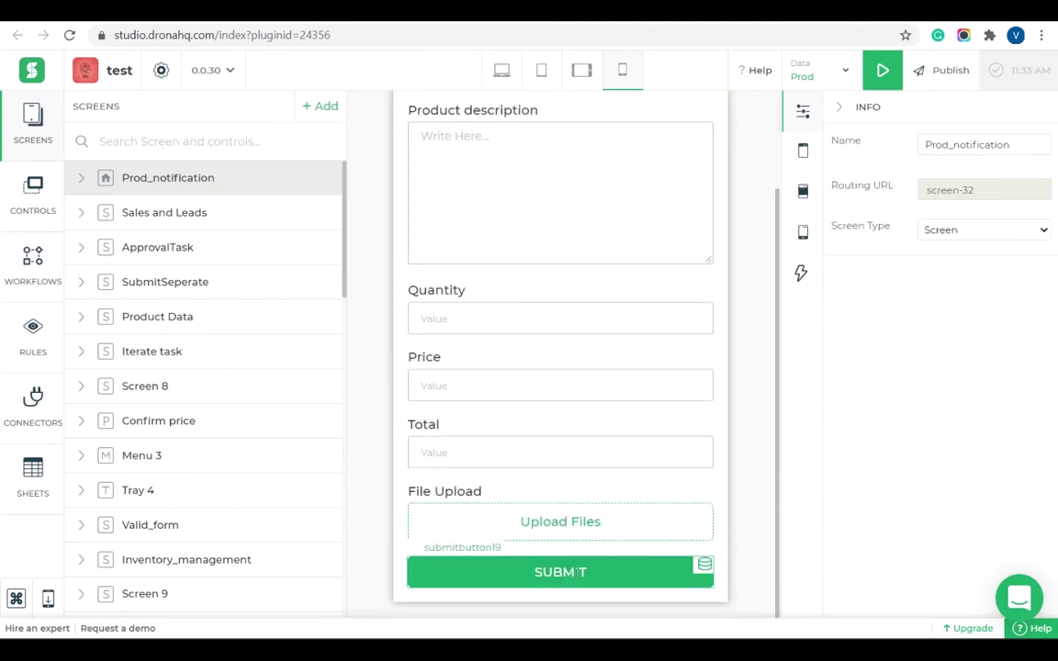
{"action": "left_click", "coordinate": [566, 540]}
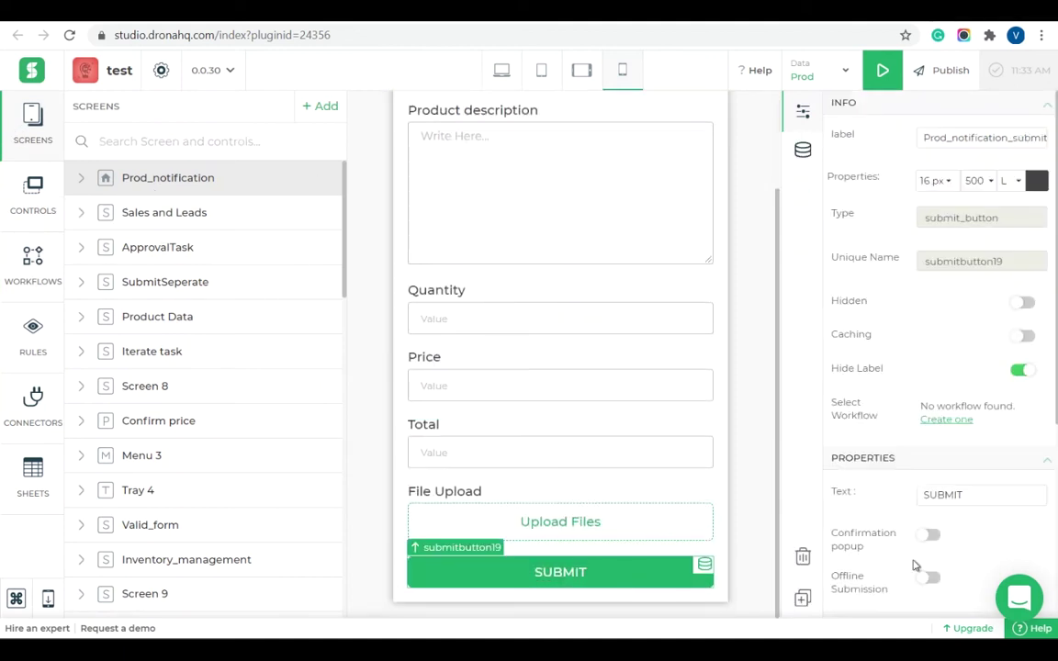
{"action": "left_click", "coordinate": [948, 420]}
{"action": "type", "text": "Invoice_workflow"}
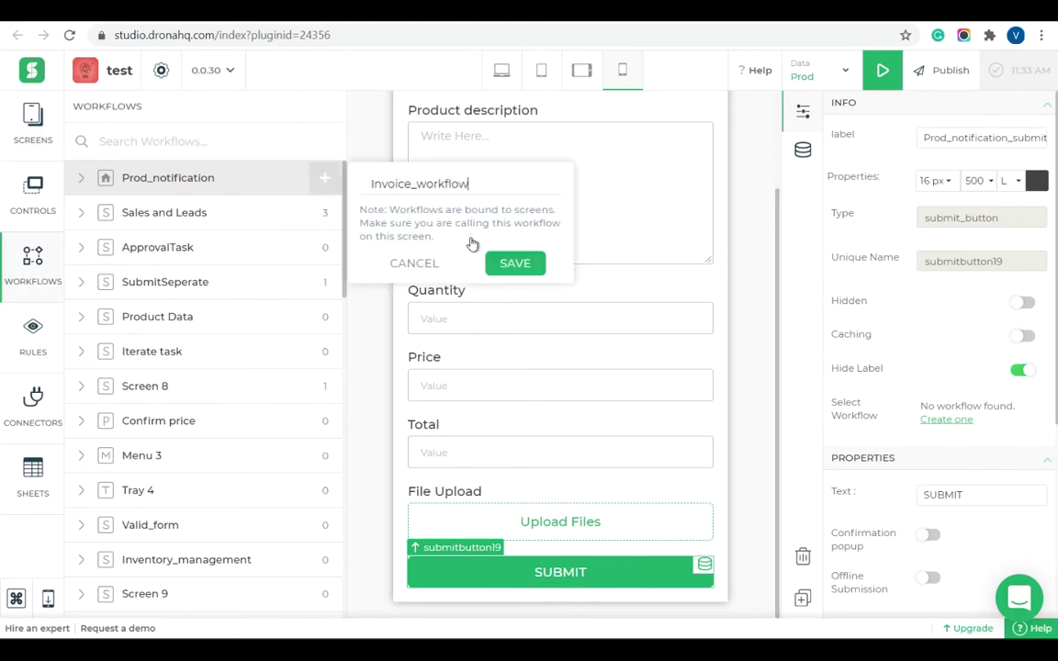
{"action": "left_click", "coordinate": [513, 264]}
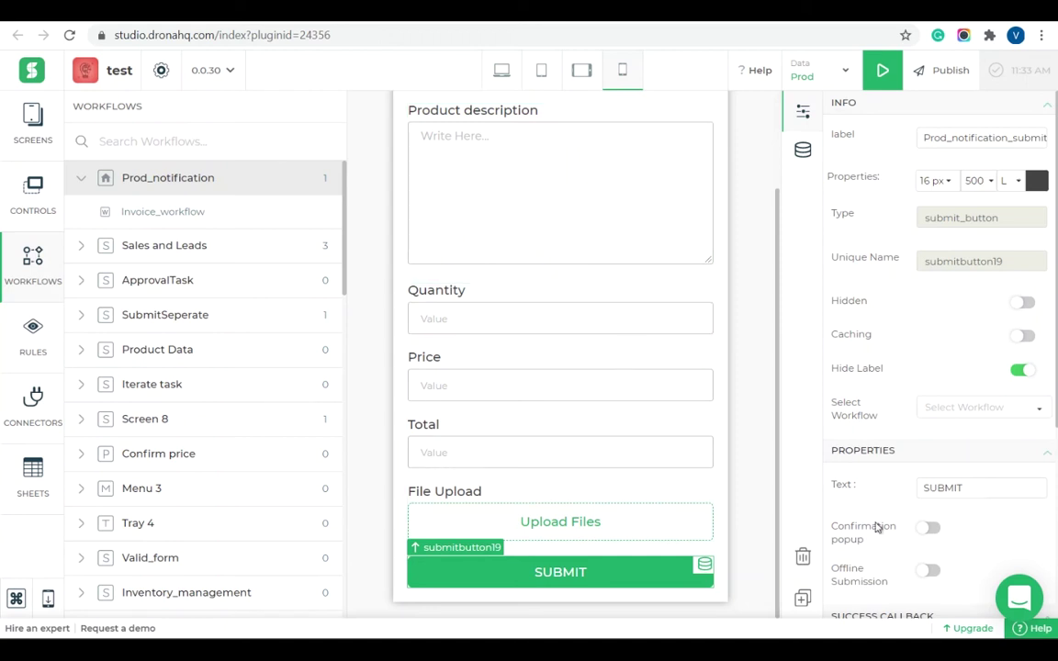
{"action": "left_click", "coordinate": [1031, 407]}
{"action": "left_click", "coordinate": [999, 431]}
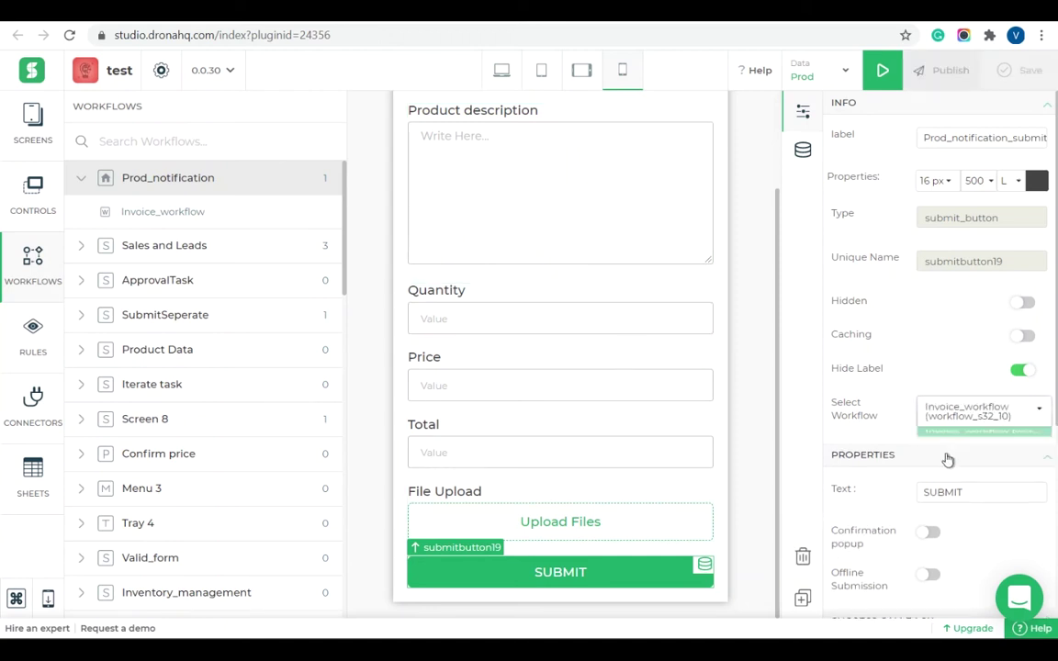
Add a Generate PDF task named PDF_task to Invoice_workflow.
{"action": "left_click", "coordinate": [140, 212]}
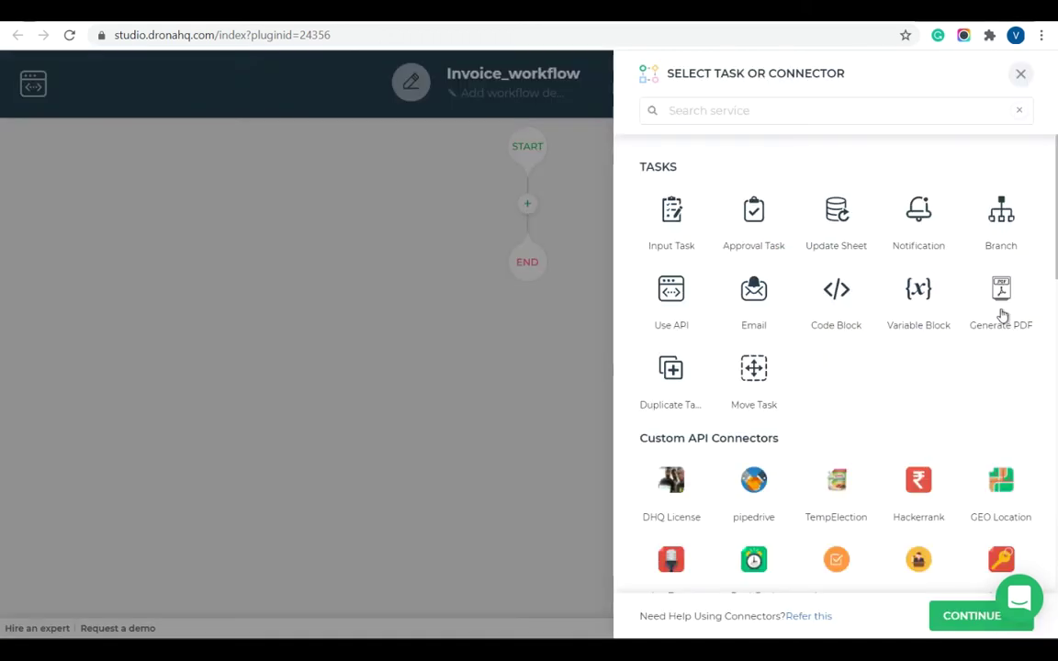
{"action": "left_click", "coordinate": [1001, 308]}
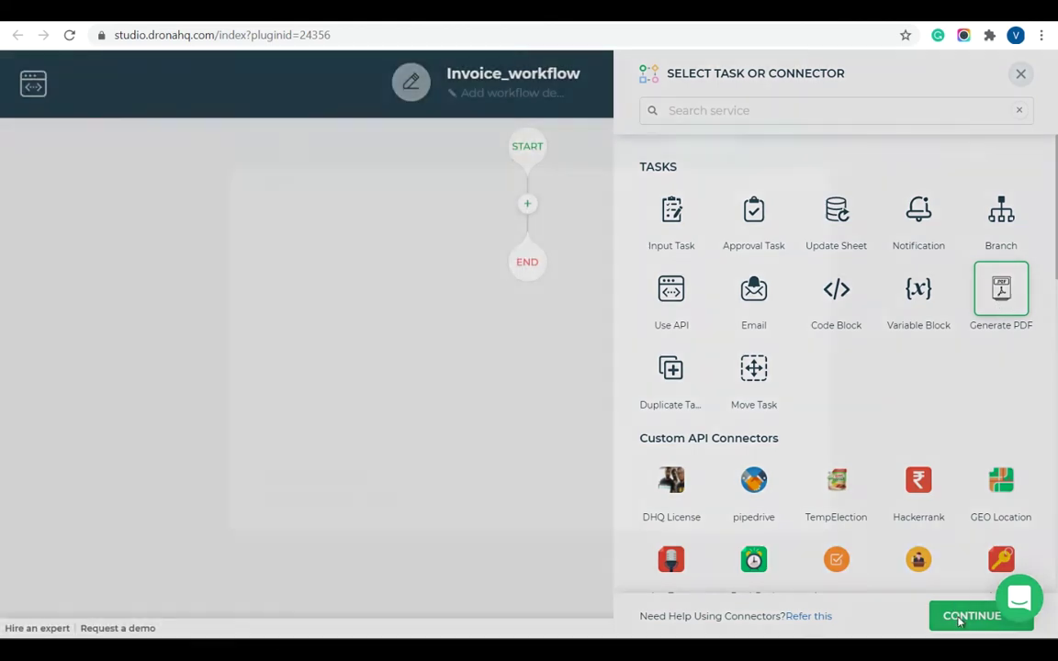
{"action": "left_click", "coordinate": [972, 616]}
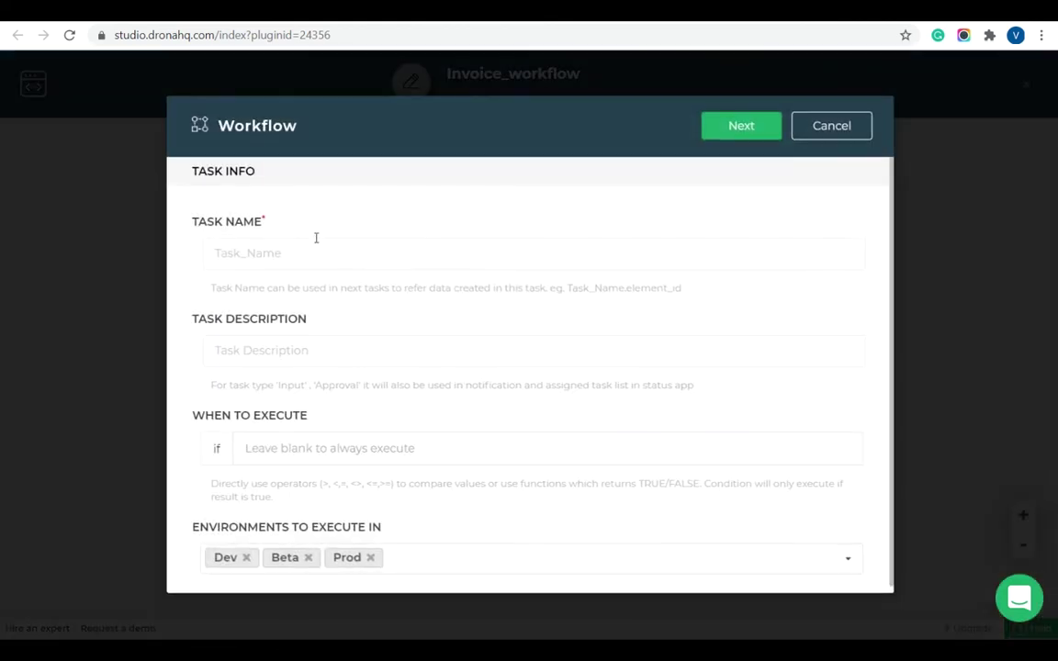
{"action": "type", "text": "PDF_task"}
{"action": "left_click", "coordinate": [739, 134]}
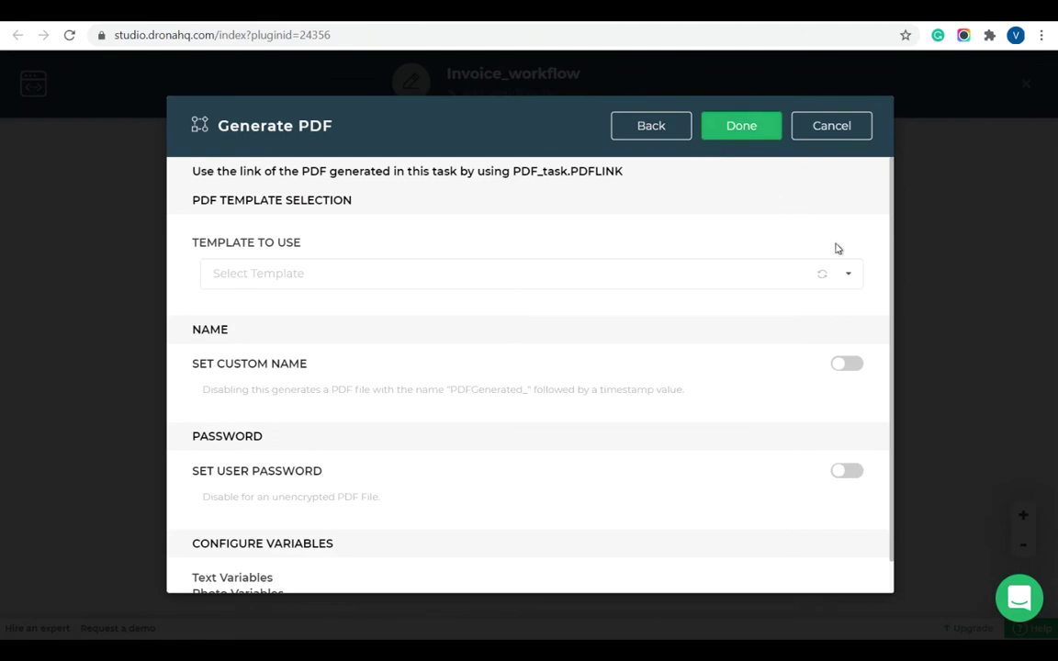
Use the Test_Sales_Invoice template for the PDF task and set the custom PDF name to "Sales invoice".
{"action": "left_click", "coordinate": [850, 274]}
{"action": "scroll", "coordinate": [589, 405], "scroll_direction": "down", "scroll_amount": 1}
{"action": "left_click", "coordinate": [324, 463]}
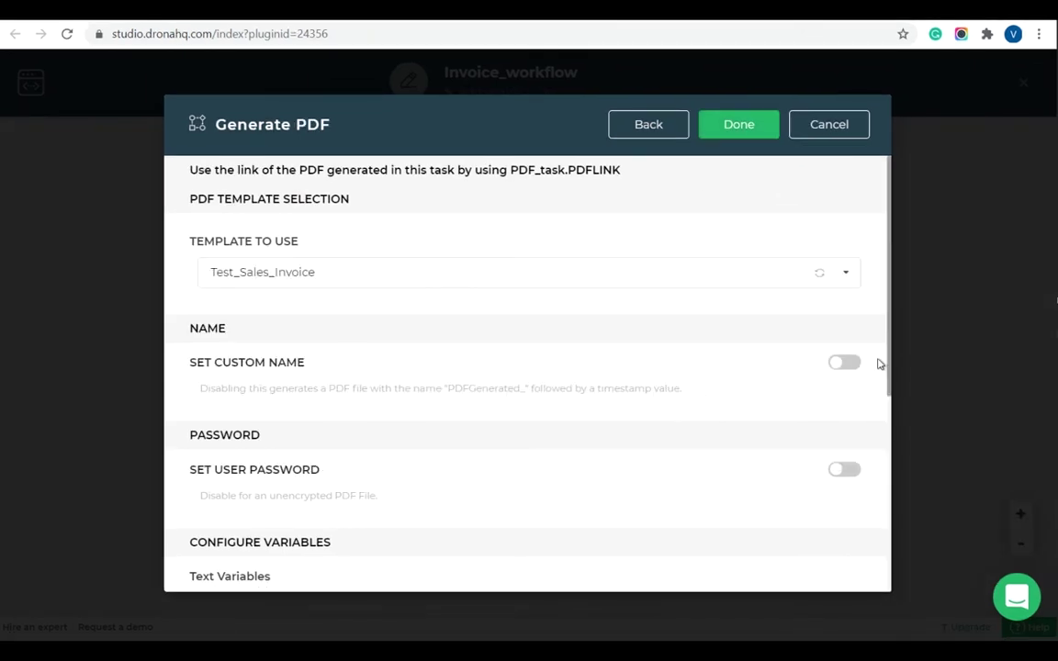
{"action": "left_click", "coordinate": [849, 364]}
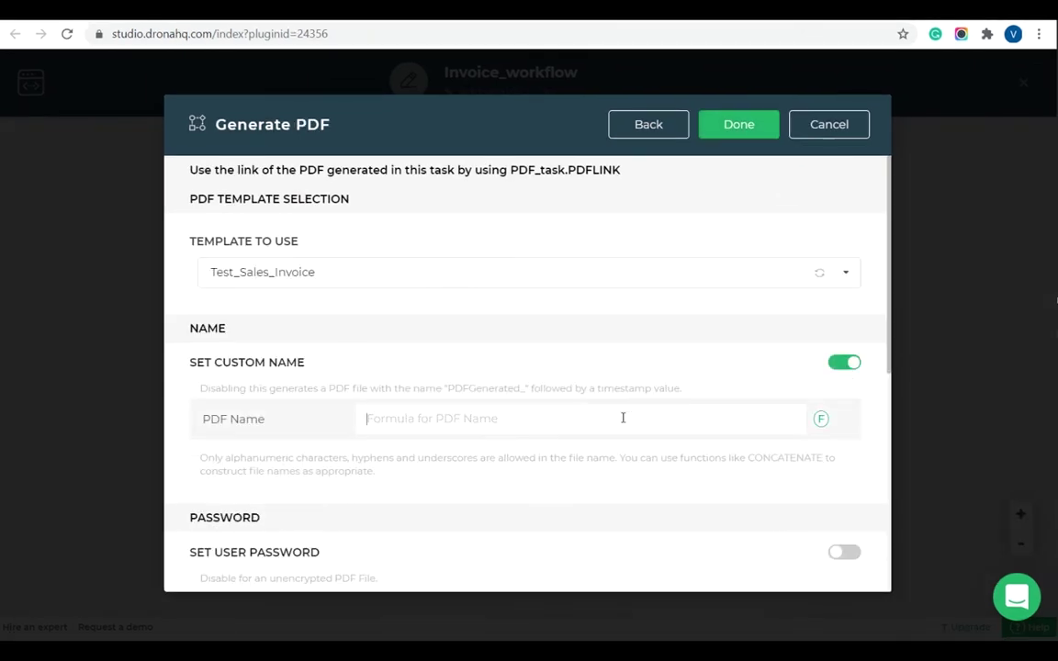
{"action": "type", "text": "\"Sales invoice\""}
Bind the proddesc text variable to the productdescription3 control.
{"action": "scroll", "coordinate": [621, 422], "scroll_direction": "down", "scroll_amount": 3}
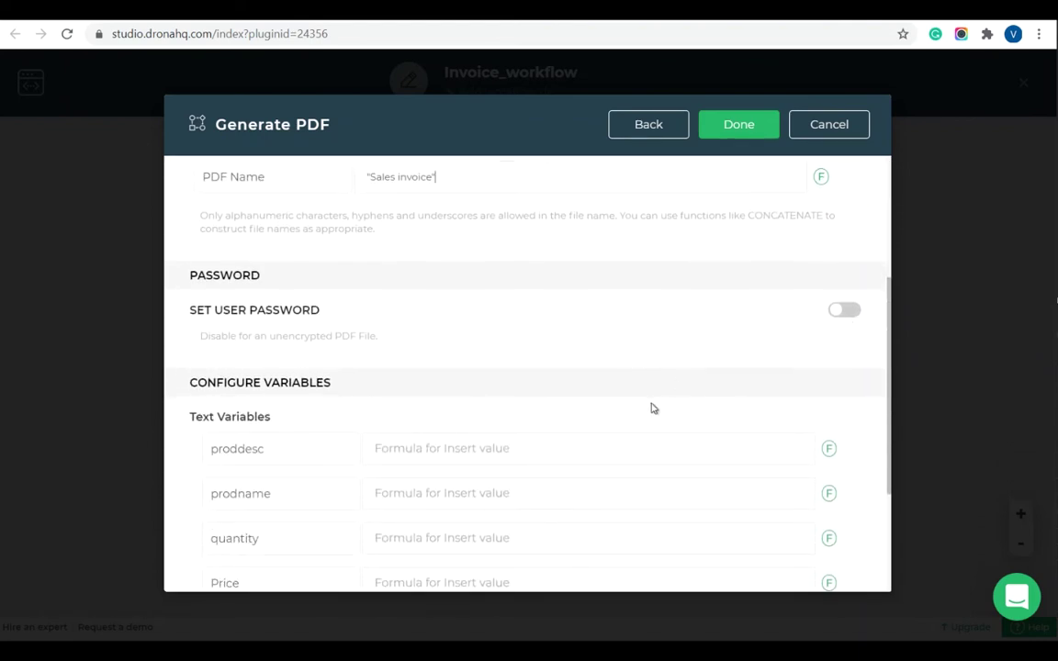
{"action": "scroll", "coordinate": [652, 409], "scroll_direction": "down", "scroll_amount": 1}
{"action": "scroll", "coordinate": [649, 405], "scroll_direction": "down", "scroll_amount": 1}
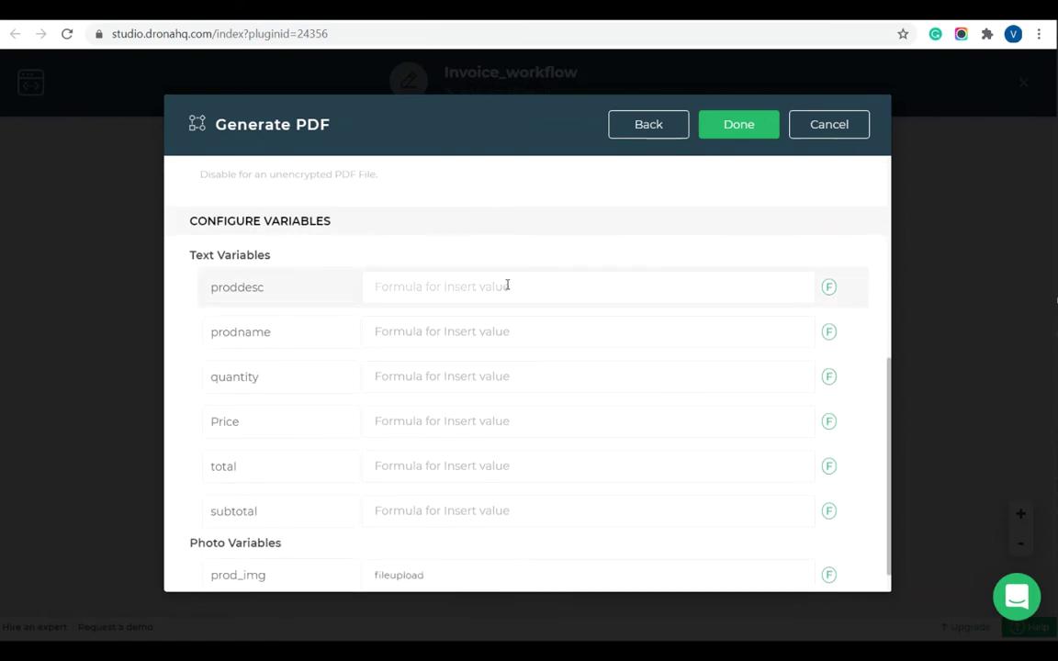
{"action": "left_click", "coordinate": [507, 286]}
{"action": "type", "text": "prod"}
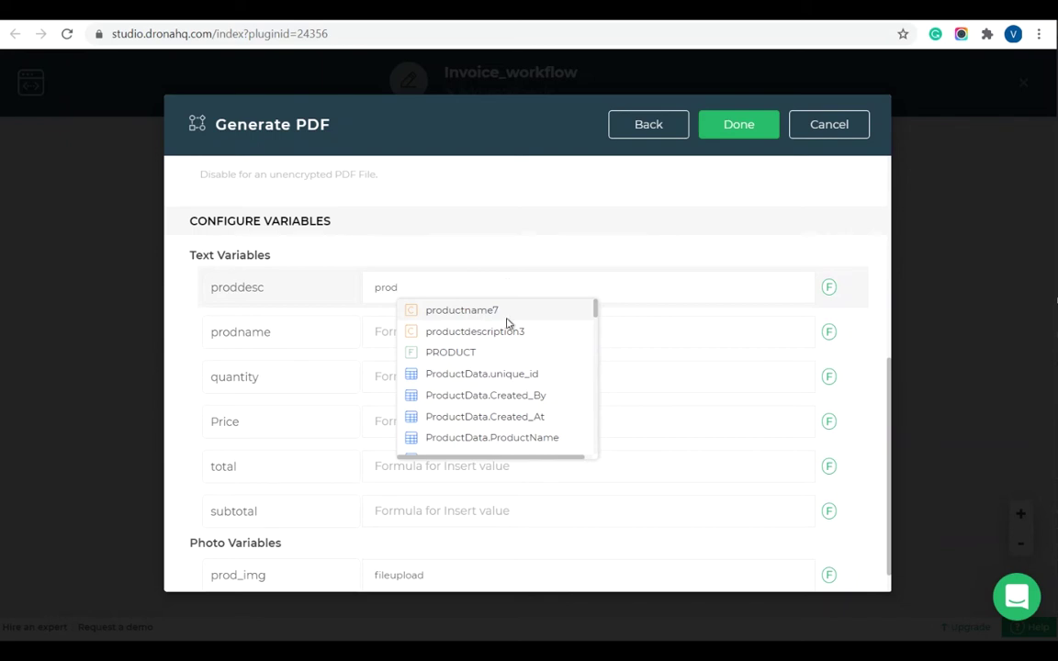
{"action": "left_click", "coordinate": [507, 331]}
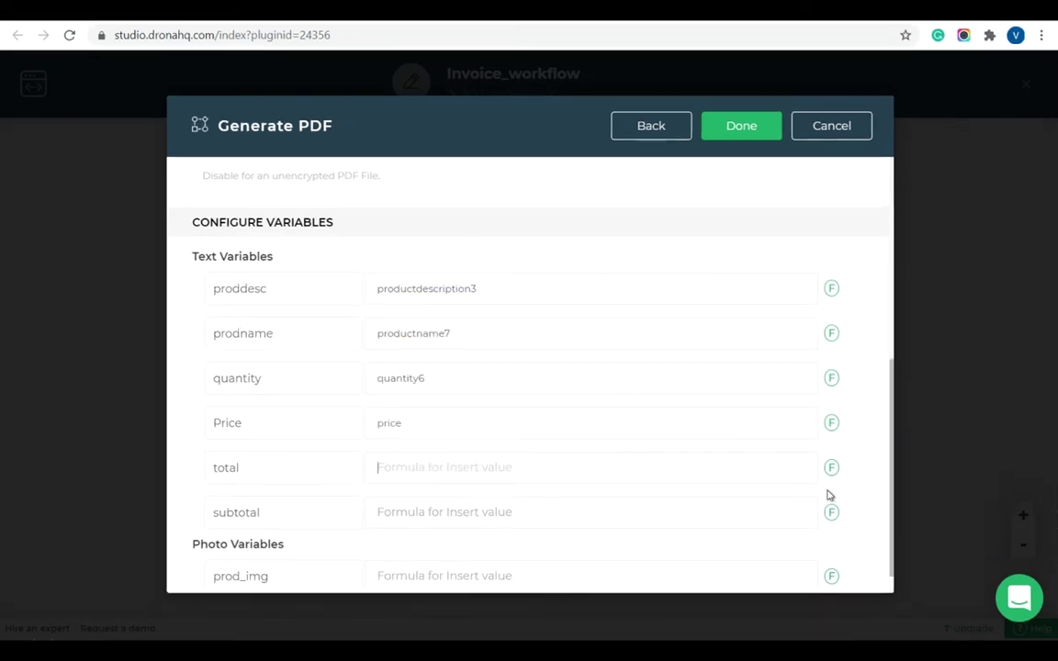
Bind the total text variable to the total control of the INITIATED task.
{"action": "left_click", "coordinate": [831, 468]}
{"action": "left_click", "coordinate": [712, 516]}
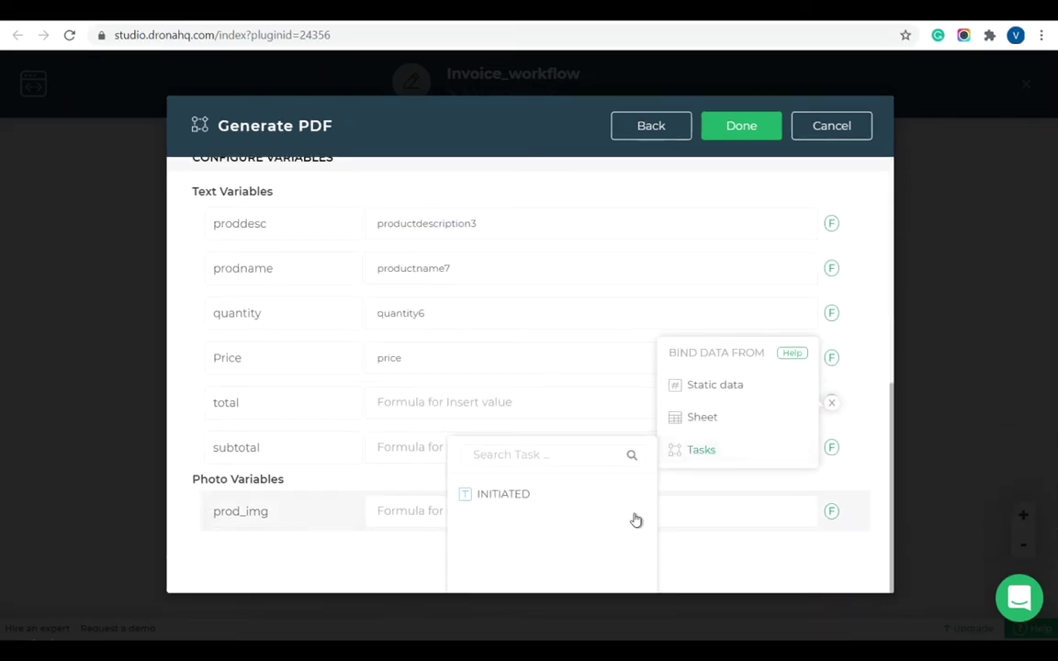
{"action": "left_click", "coordinate": [558, 501]}
{"action": "scroll", "coordinate": [680, 538], "scroll_direction": "down", "scroll_amount": 3}
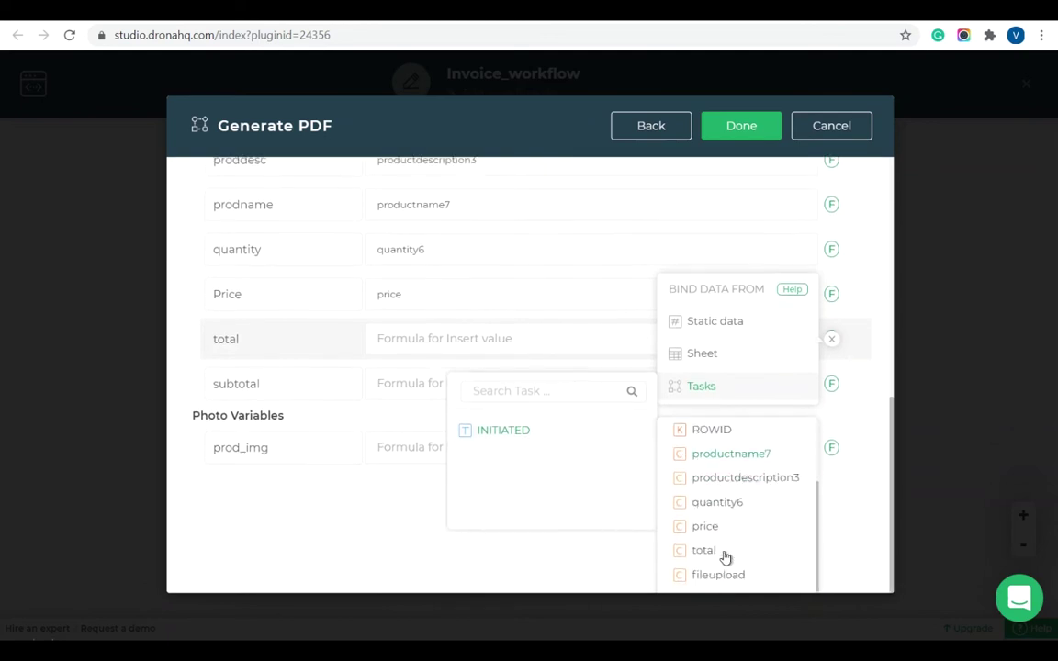
{"action": "left_click", "coordinate": [723, 557]}
Bind the prod_img photo variable to the fileupload control of the INITIATED task.
{"action": "left_click", "coordinate": [728, 552]}
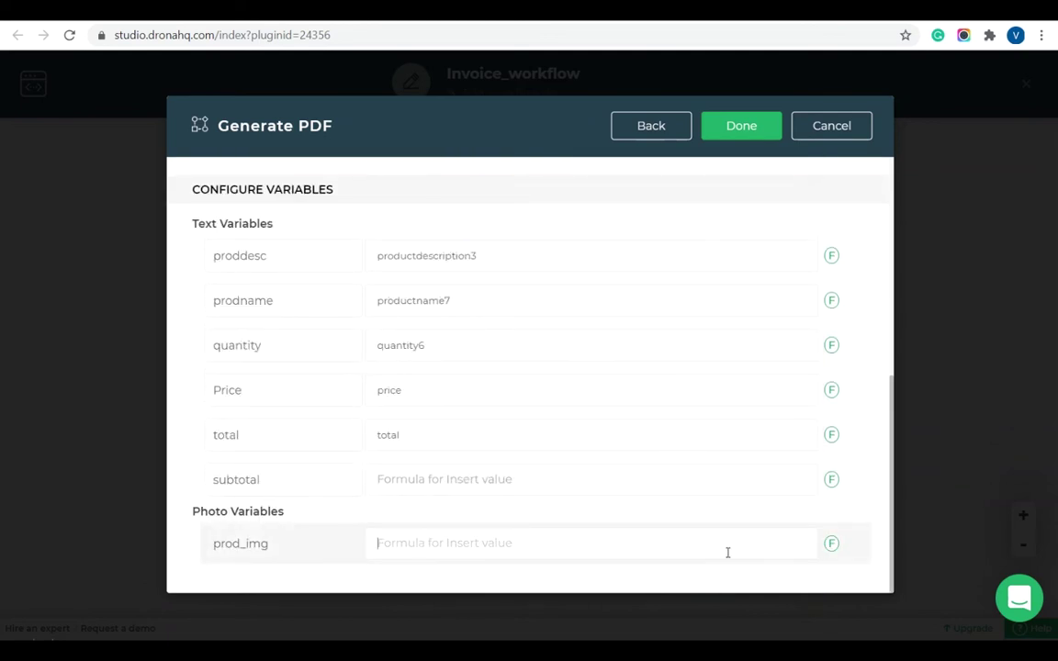
{"action": "left_click", "coordinate": [832, 545]}
{"action": "left_click", "coordinate": [735, 570]}
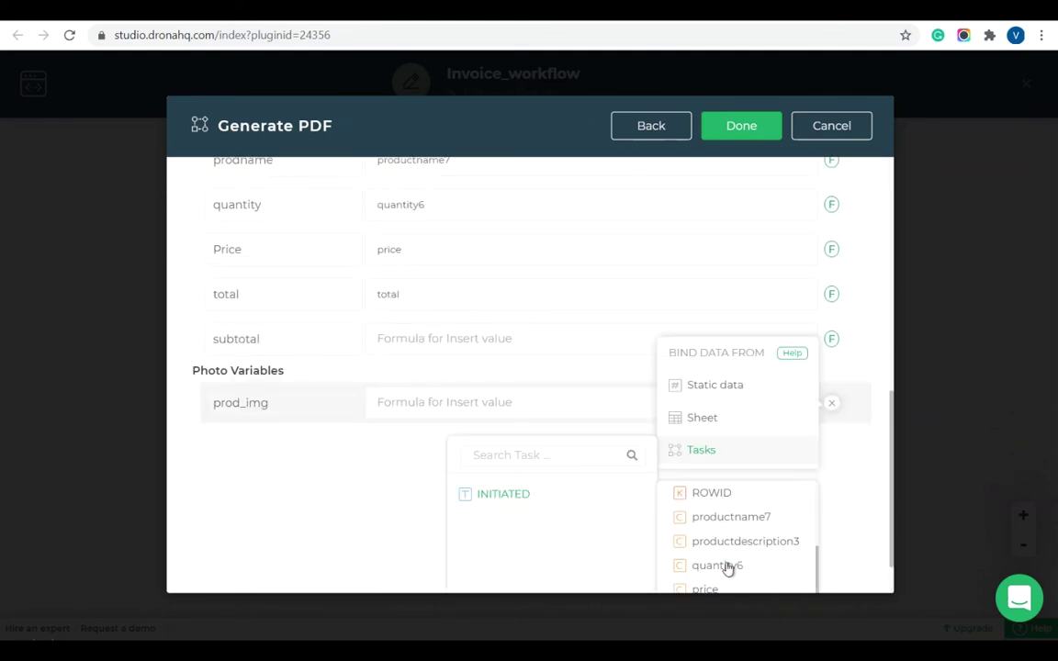
{"action": "scroll", "coordinate": [725, 570], "scroll_direction": "down", "scroll_amount": 2}
{"action": "left_click", "coordinate": [723, 577]}
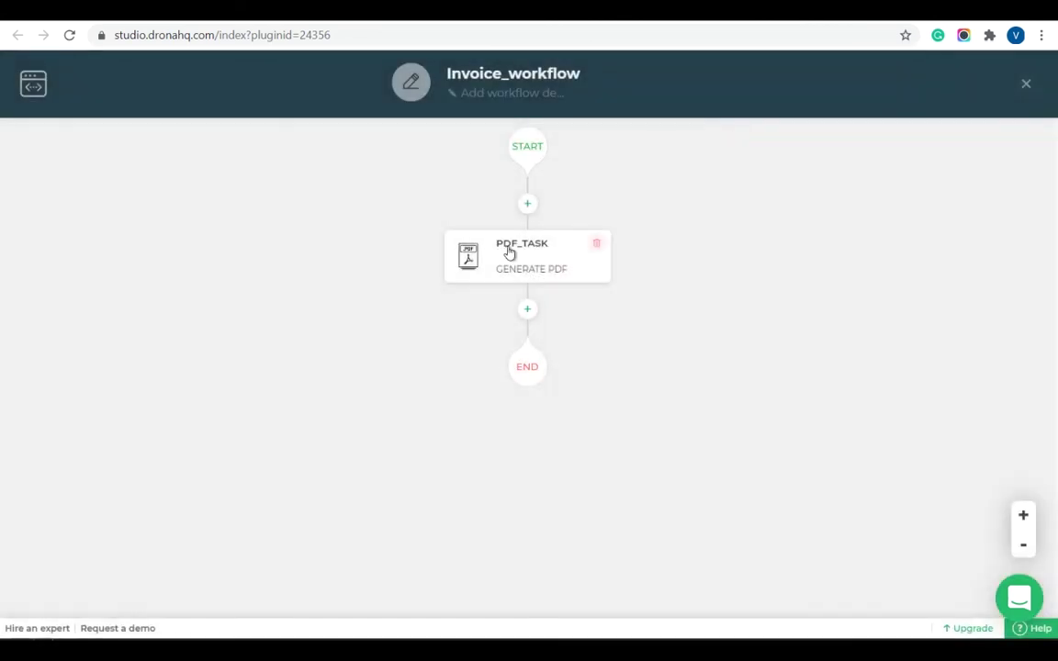
Add an Email task named Email_task to the workflow after PDF_task.
{"action": "left_click", "coordinate": [528, 310]}
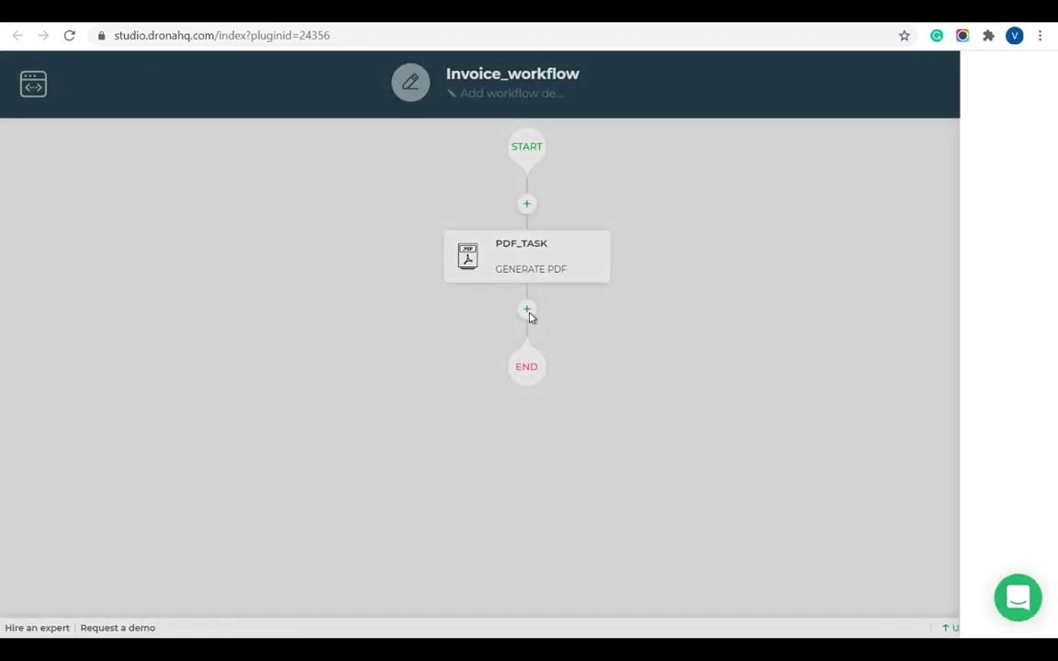
{"action": "left_click", "coordinate": [753, 294]}
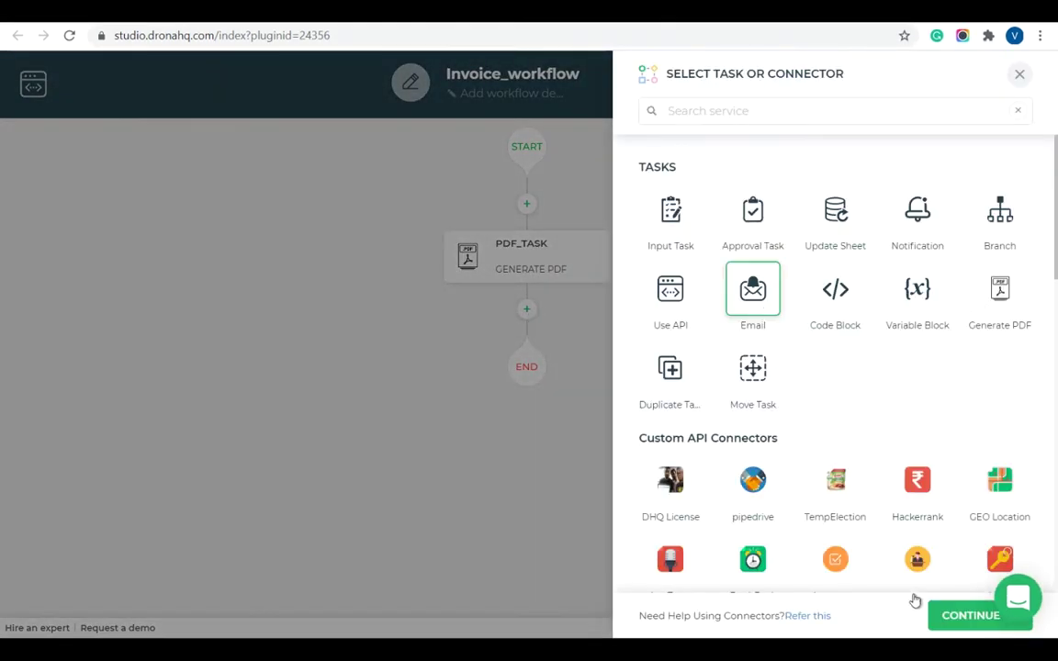
{"action": "left_click", "coordinate": [974, 616]}
{"action": "left_click", "coordinate": [448, 253]}
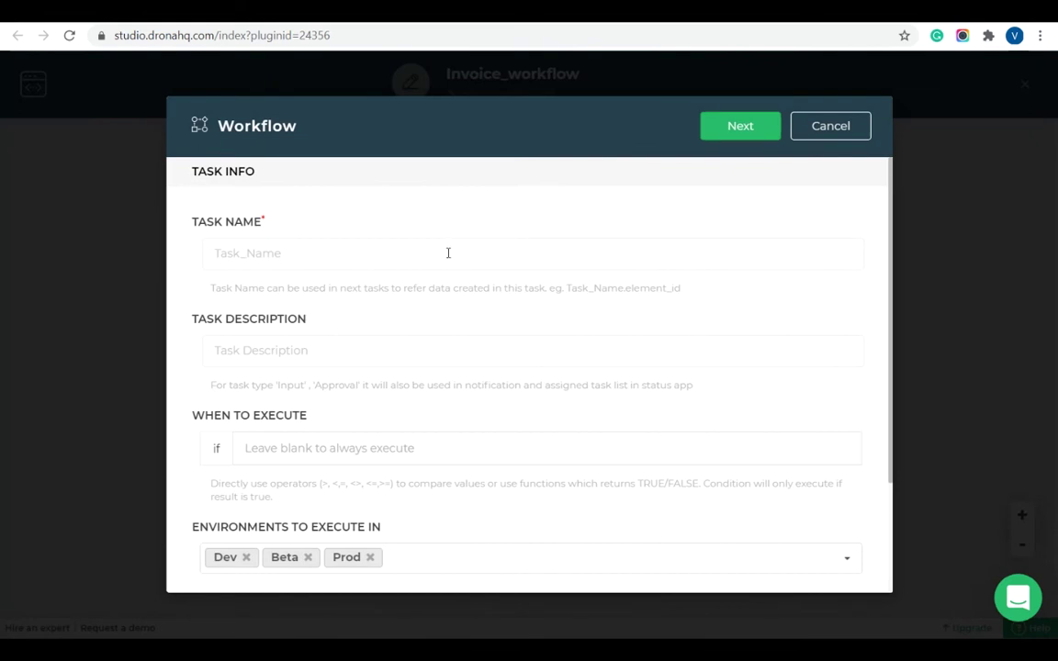
{"action": "type", "text": "Email_task"}
{"action": "left_click", "coordinate": [716, 128]}
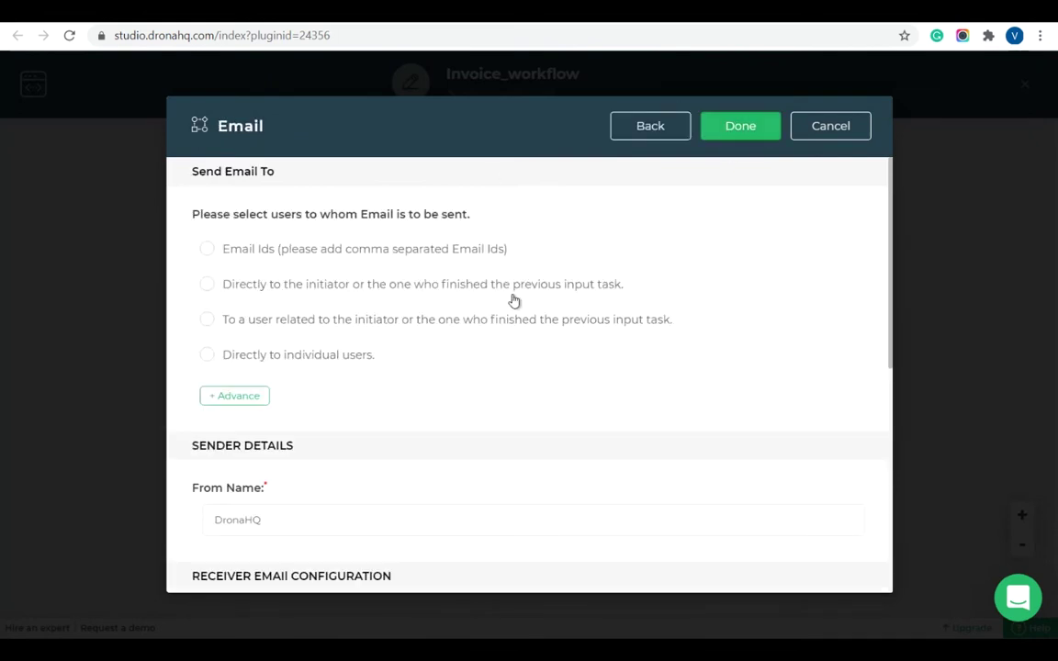
Set the email to go directly to individual users and choose the recipient by name.
{"action": "left_click", "coordinate": [208, 355]}
{"action": "left_click", "coordinate": [247, 380]}
{"action": "type", "text": "ved"}
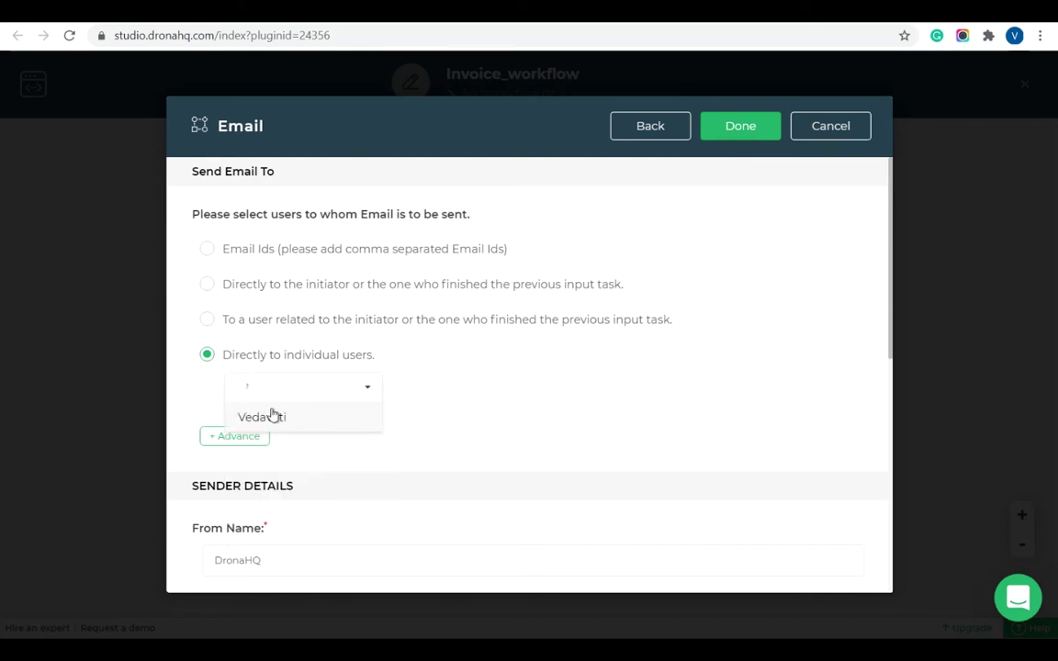
{"action": "left_click", "coordinate": [271, 415]}
Enter the email subject "Sales invoice attached" and the body "Please find attached the sales invoice".
{"action": "scroll", "coordinate": [384, 491], "scroll_direction": "down", "scroll_amount": 5}
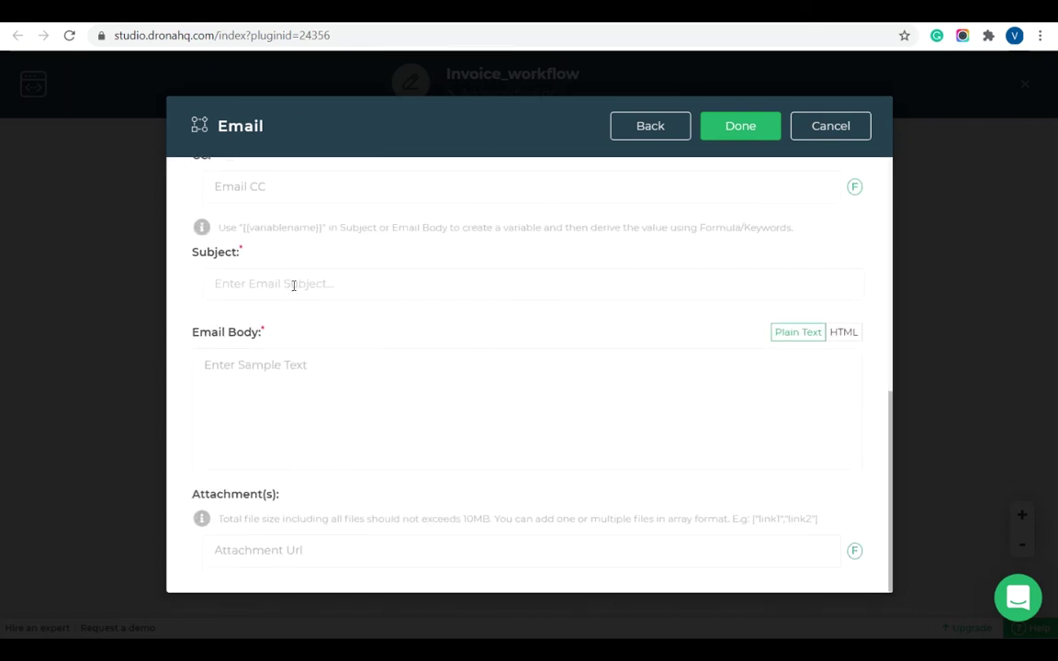
{"action": "type", "text": "Sales invoice attached"}
{"action": "left_click", "coordinate": [302, 432]}
{"action": "type", "text": "Please find attached the sales invoice"}
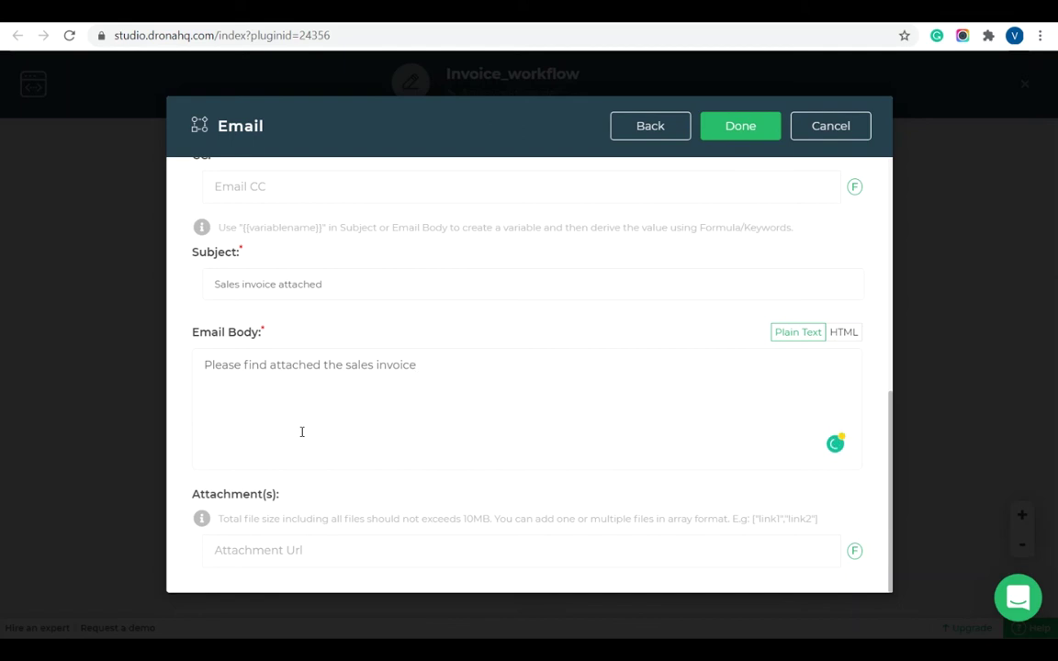
Attach the PDFLINK output of PDF_task to the email and finish configuring the task.
{"action": "left_click", "coordinate": [855, 550]}
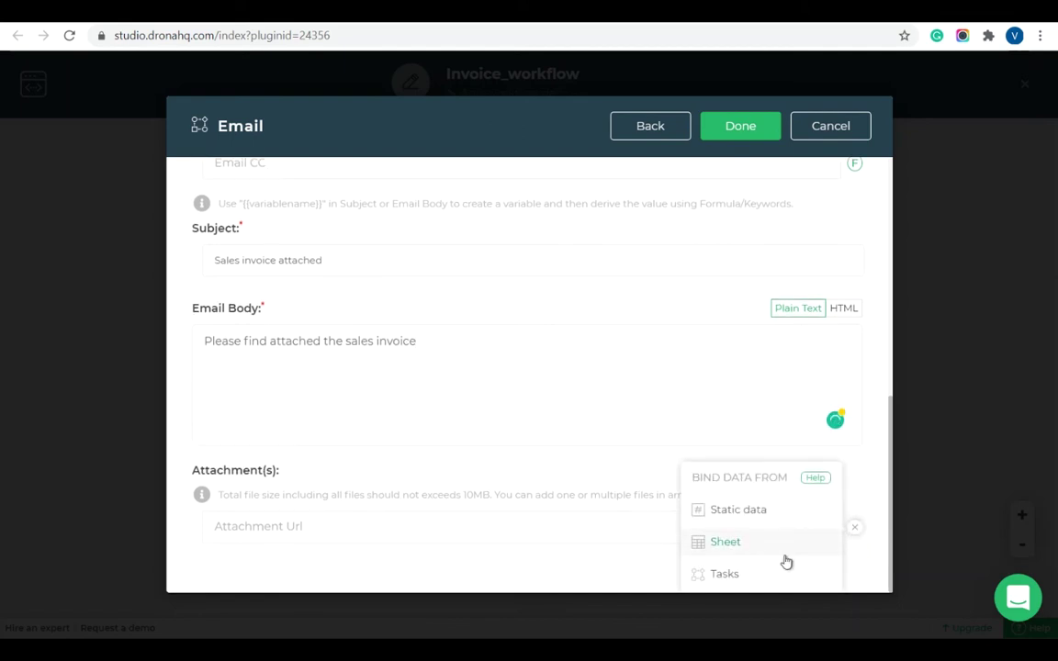
{"action": "left_click", "coordinate": [725, 576]}
{"action": "left_click", "coordinate": [549, 531]}
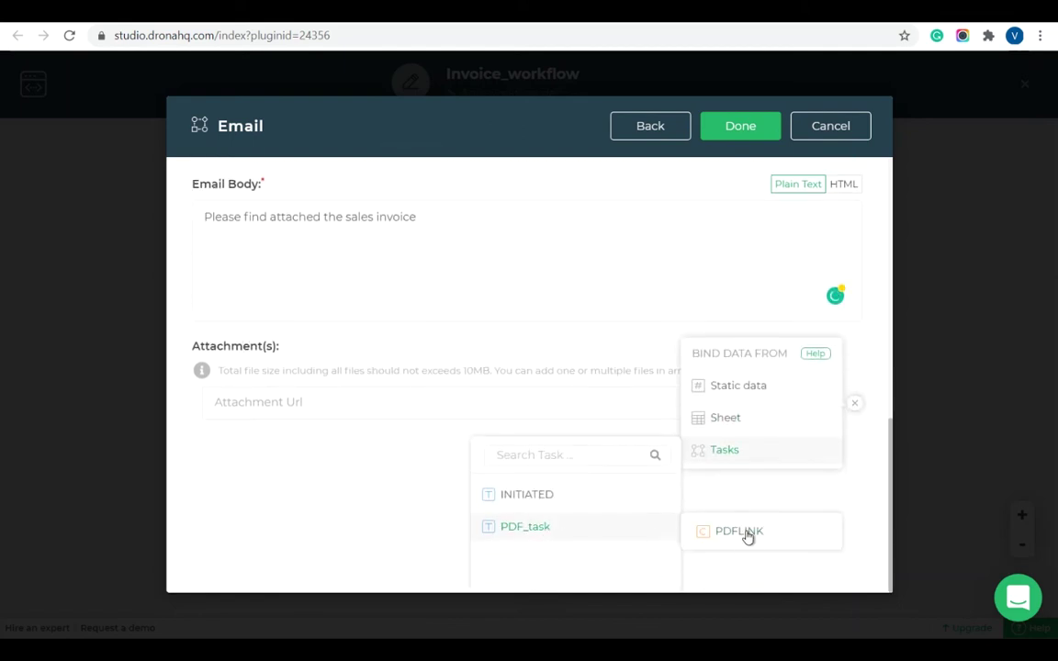
{"action": "left_click", "coordinate": [747, 536]}
{"action": "left_click", "coordinate": [756, 132]}
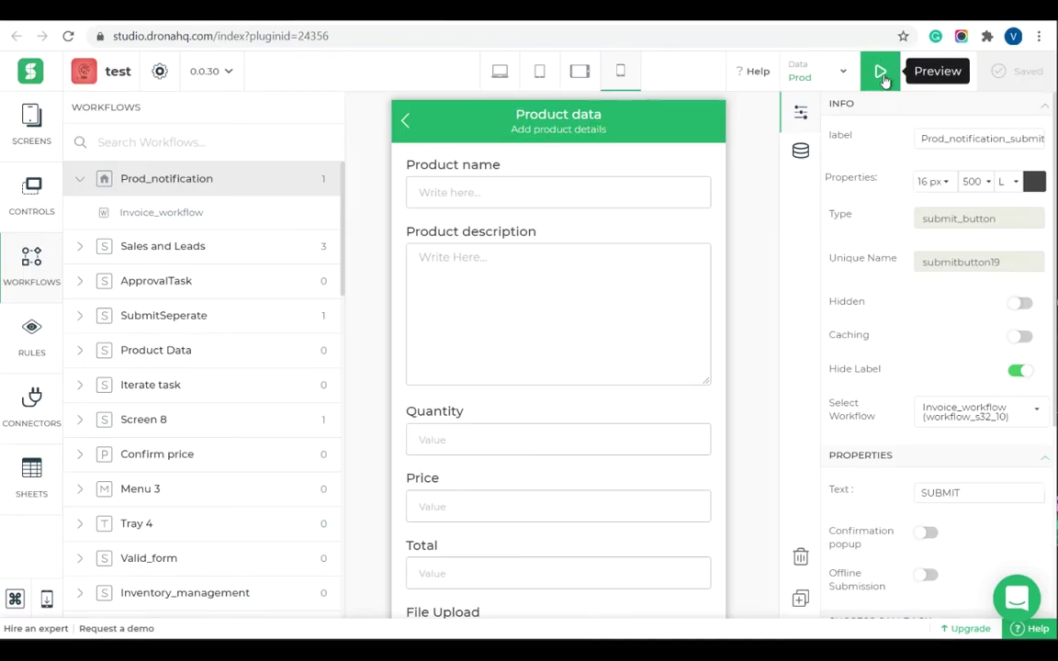
Preview the app and fill in the product name "Logitech mouse" and the description "Wireless mouse".
{"action": "left_click", "coordinate": [880, 76]}
{"action": "left_click", "coordinate": [489, 195]}
{"action": "type", "text": "Logitech mouse"}
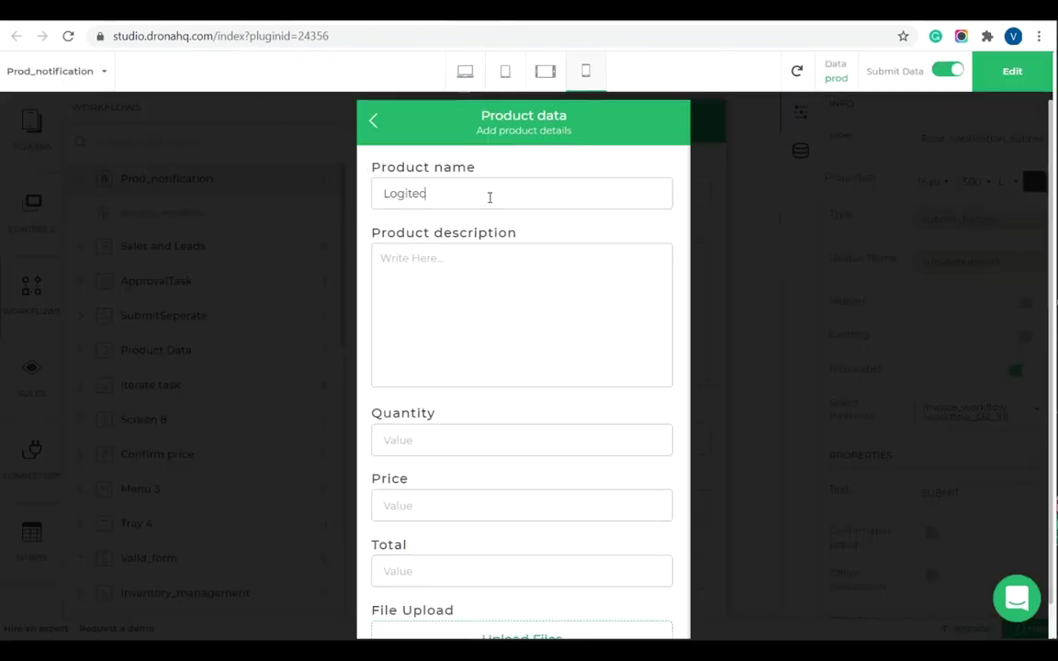
{"action": "left_click", "coordinate": [411, 375]}
{"action": "type", "text": "Wireless mouse"}
Set the product's quantity to 12 and its price to 1000.
{"action": "type", "text": "12"}
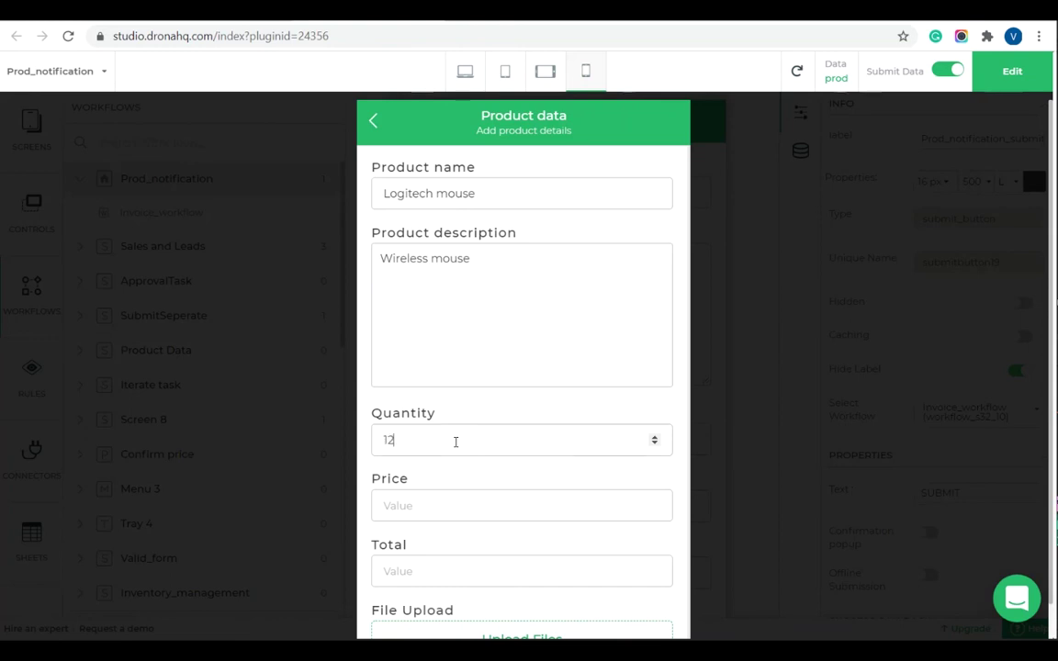
{"action": "scroll", "coordinate": [450, 506], "scroll_direction": "down", "scroll_amount": 1}
{"action": "left_click", "coordinate": [456, 469]}
{"action": "type", "text": "1000"}
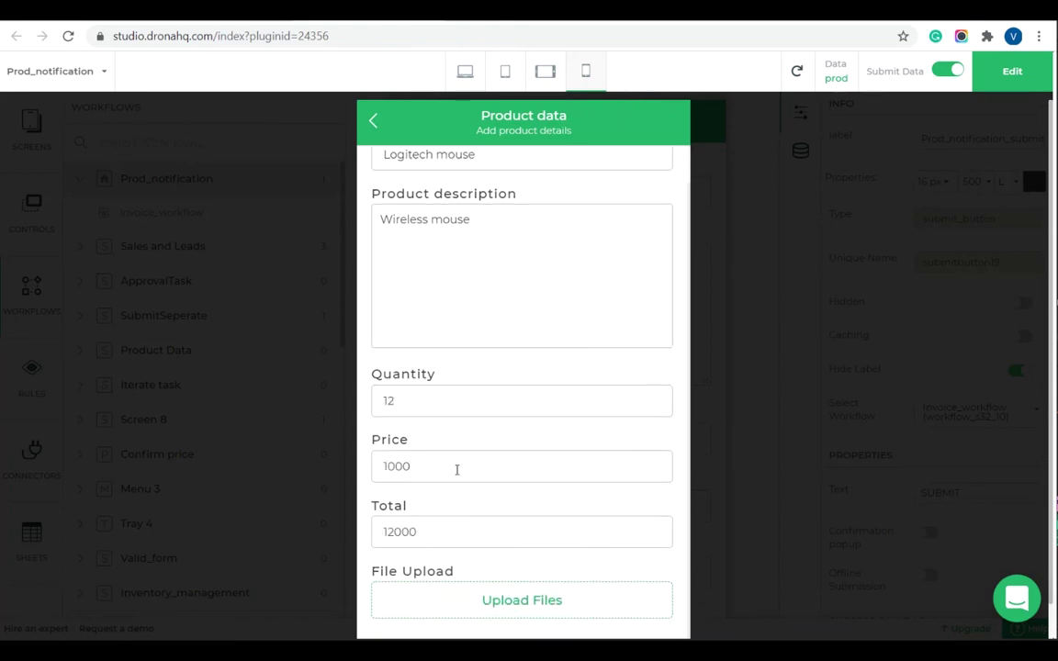
Upload the blue Logitech mouse picture to the product form and submit the form.
{"action": "scroll", "coordinate": [456, 469], "scroll_direction": "down", "scroll_amount": 1}
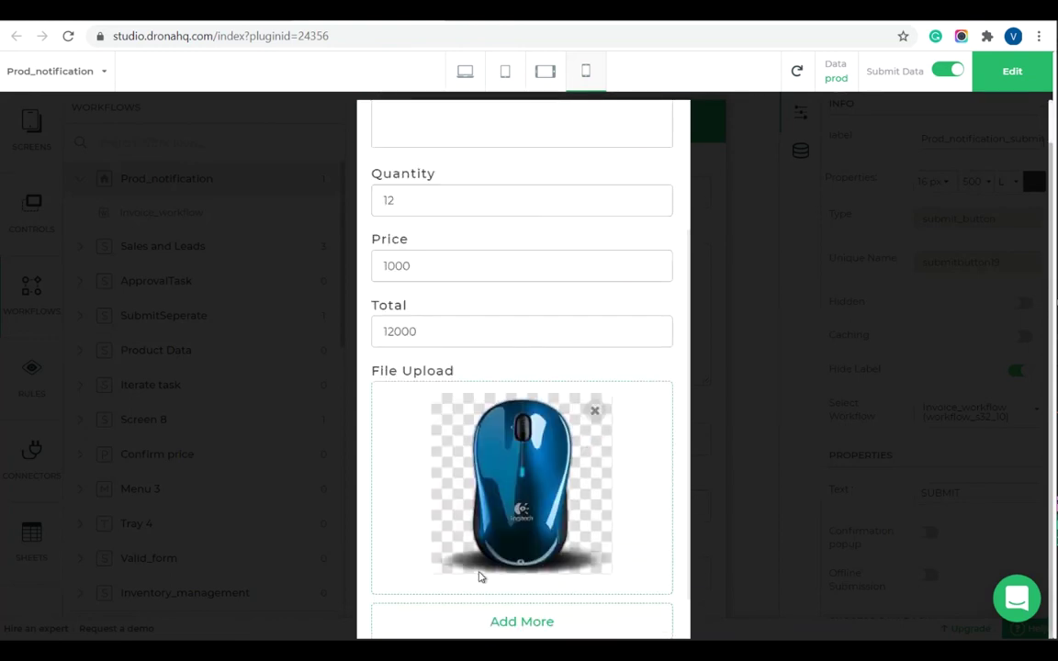
{"action": "scroll", "coordinate": [512, 598], "scroll_direction": "down", "scroll_amount": 2}
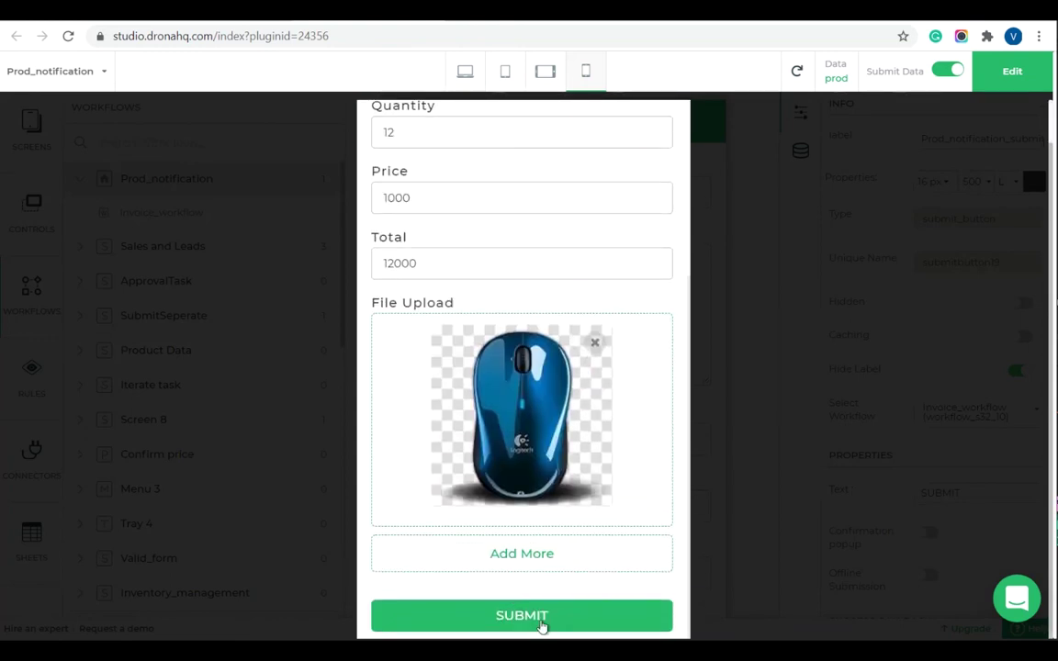
{"action": "left_click", "coordinate": [541, 622]}
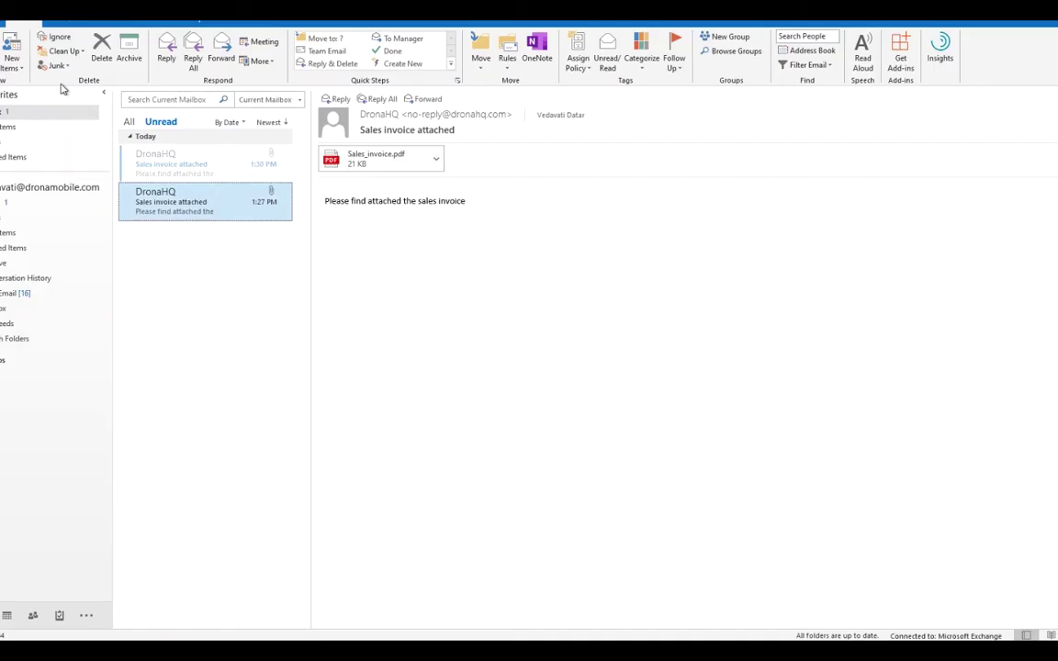
Switch to Outlook, open the Sales_invoice.pdf attachment of the newest "Sales invoice attached" email, and examine its product table, image and terms.
{"action": "left_click", "coordinate": [152, 164]}
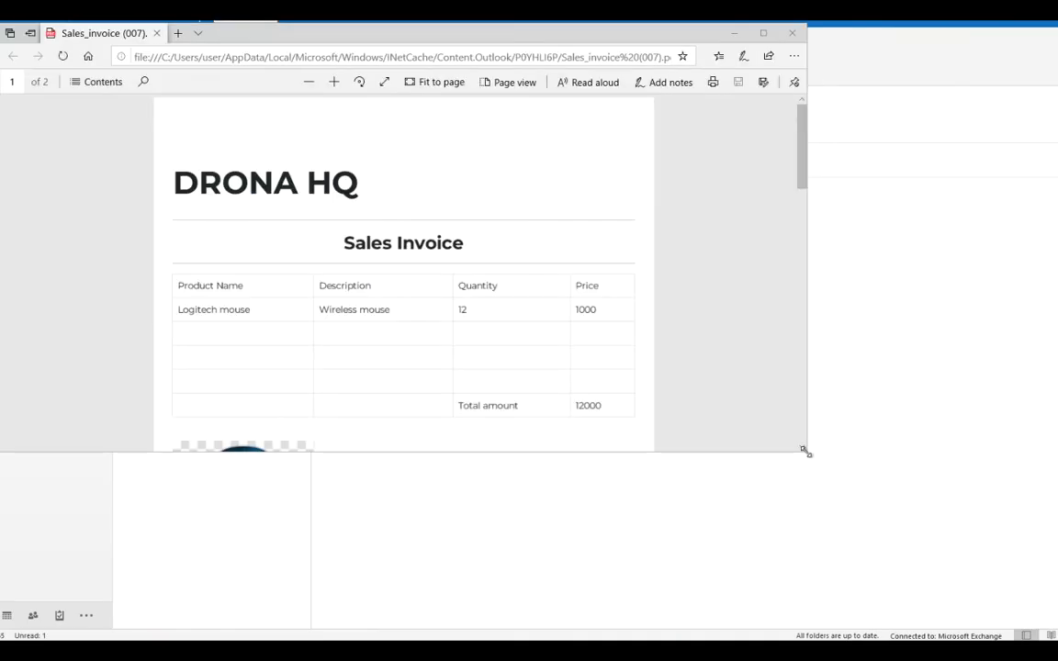
{"action": "left_click_drag", "start_coordinate": [809, 449], "coordinate": [976, 624]}
{"action": "scroll", "coordinate": [657, 397], "scroll_direction": "down", "scroll_amount": 5}
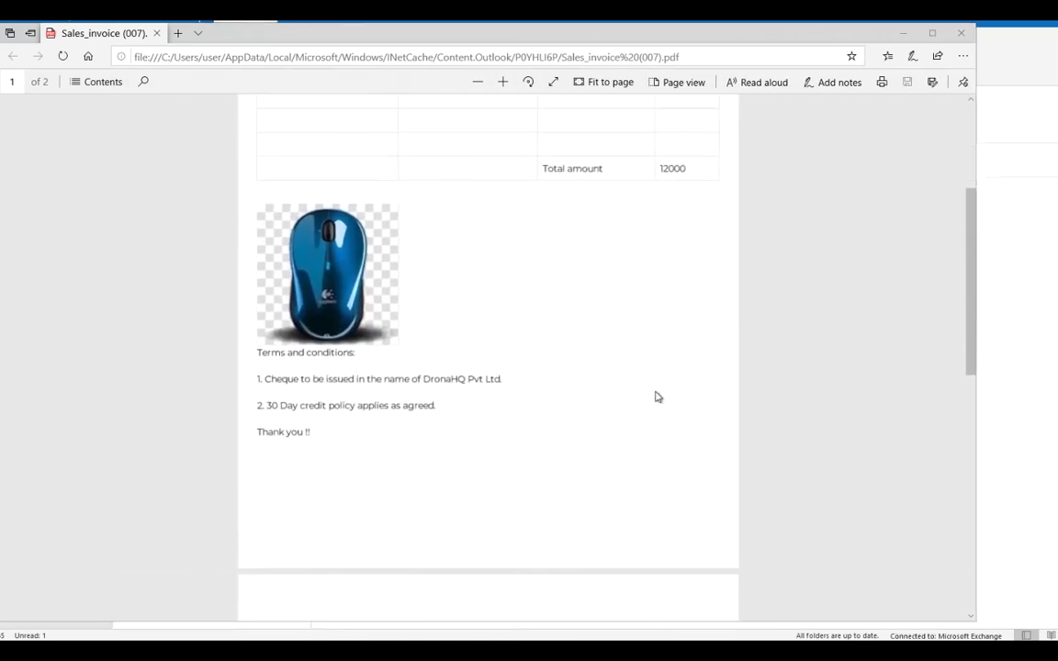
{"action": "scroll", "coordinate": [657, 397], "scroll_direction": "up", "scroll_amount": 6}
{"action": "scroll", "coordinate": [657, 396], "scroll_direction": "up", "scroll_amount": 1}
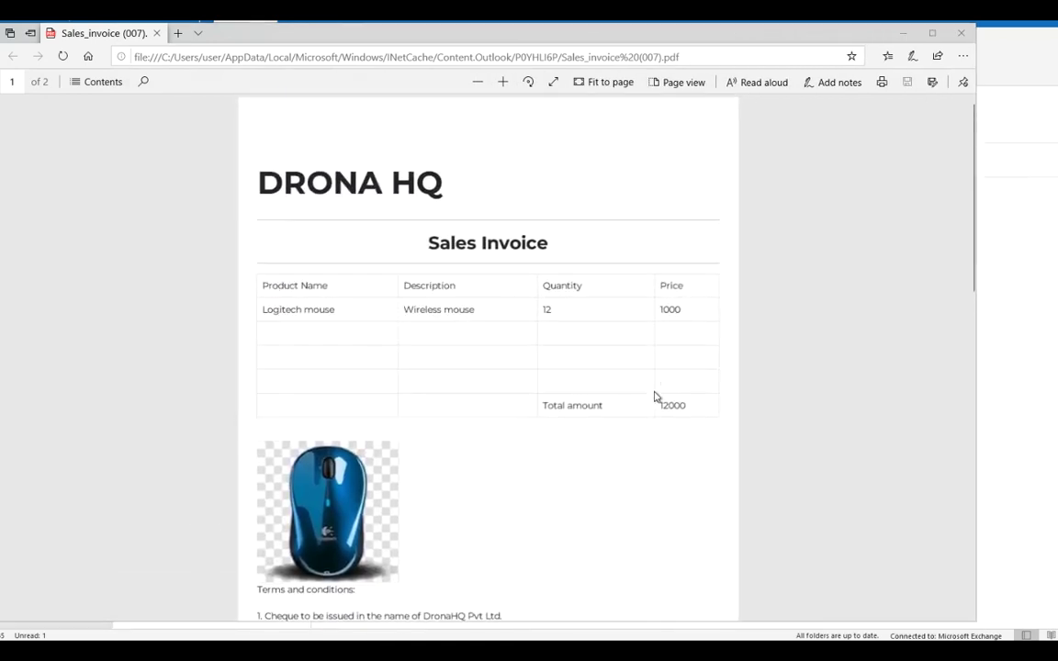